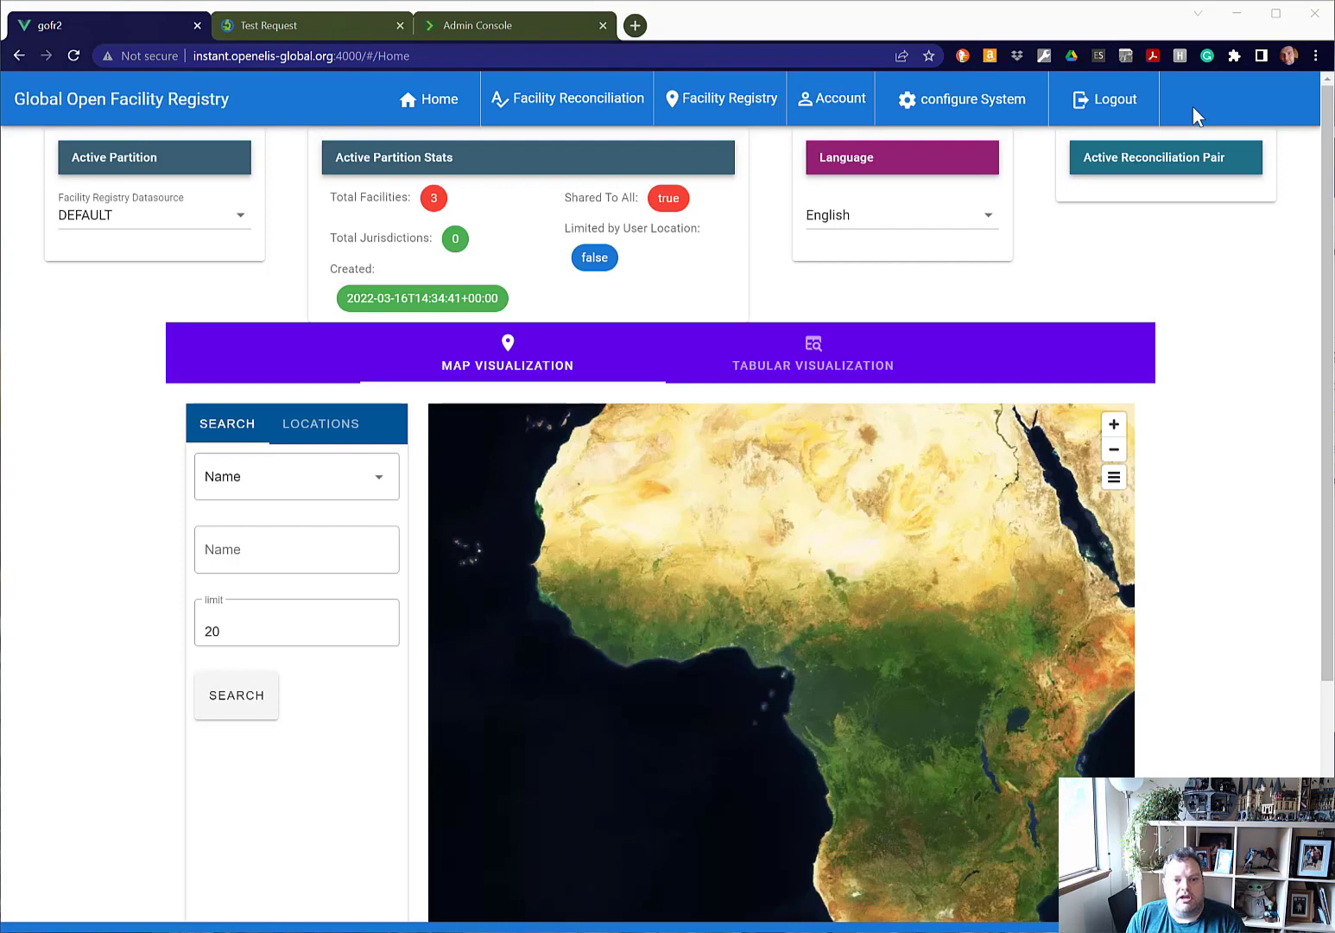
Start a new facility record in the facility registry and name it "Central Health Lab".
left_click(1191, 318)
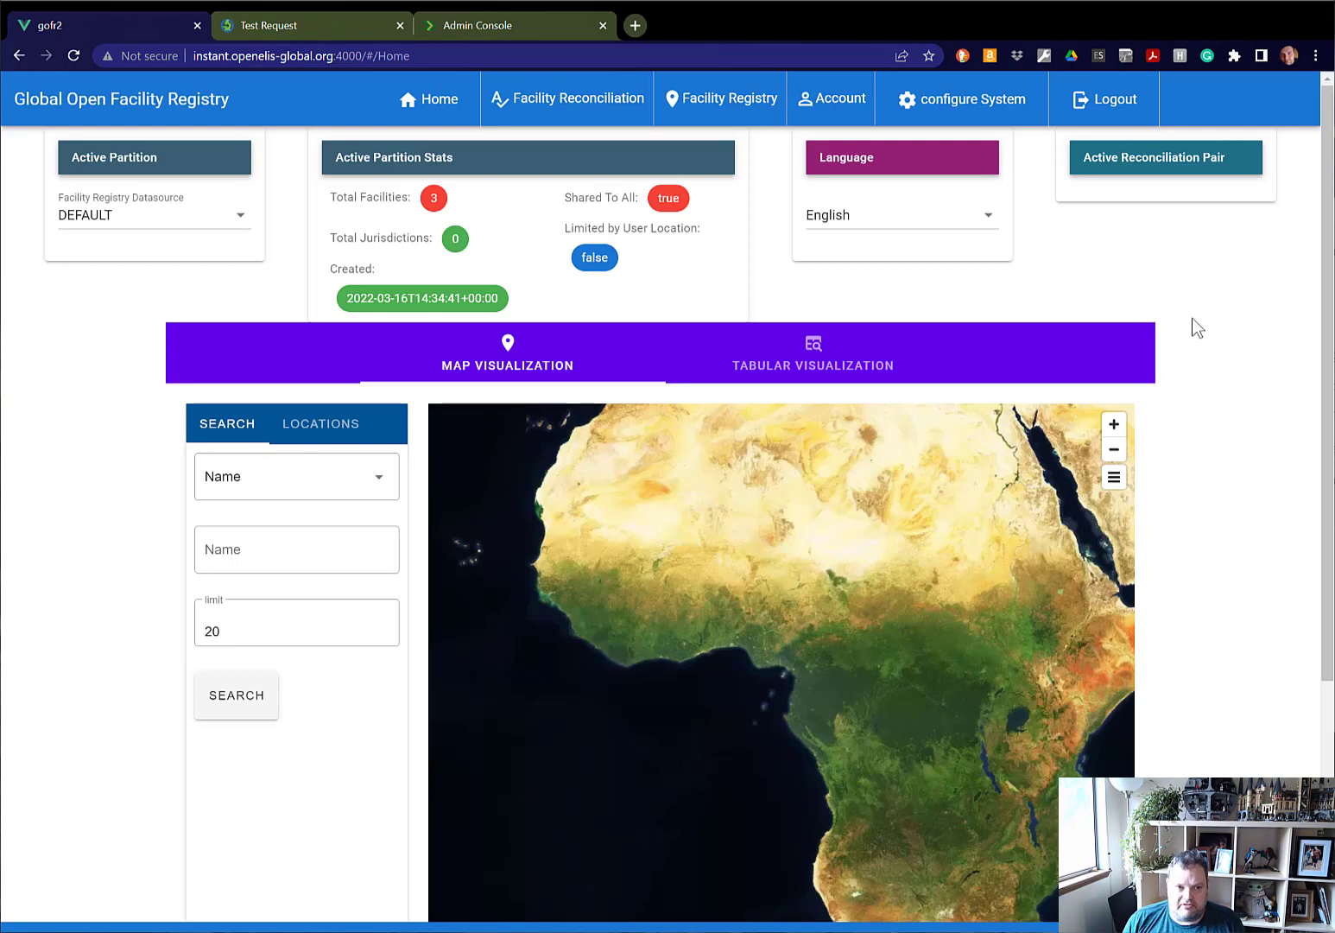
left_click(698, 106)
left_click(731, 205)
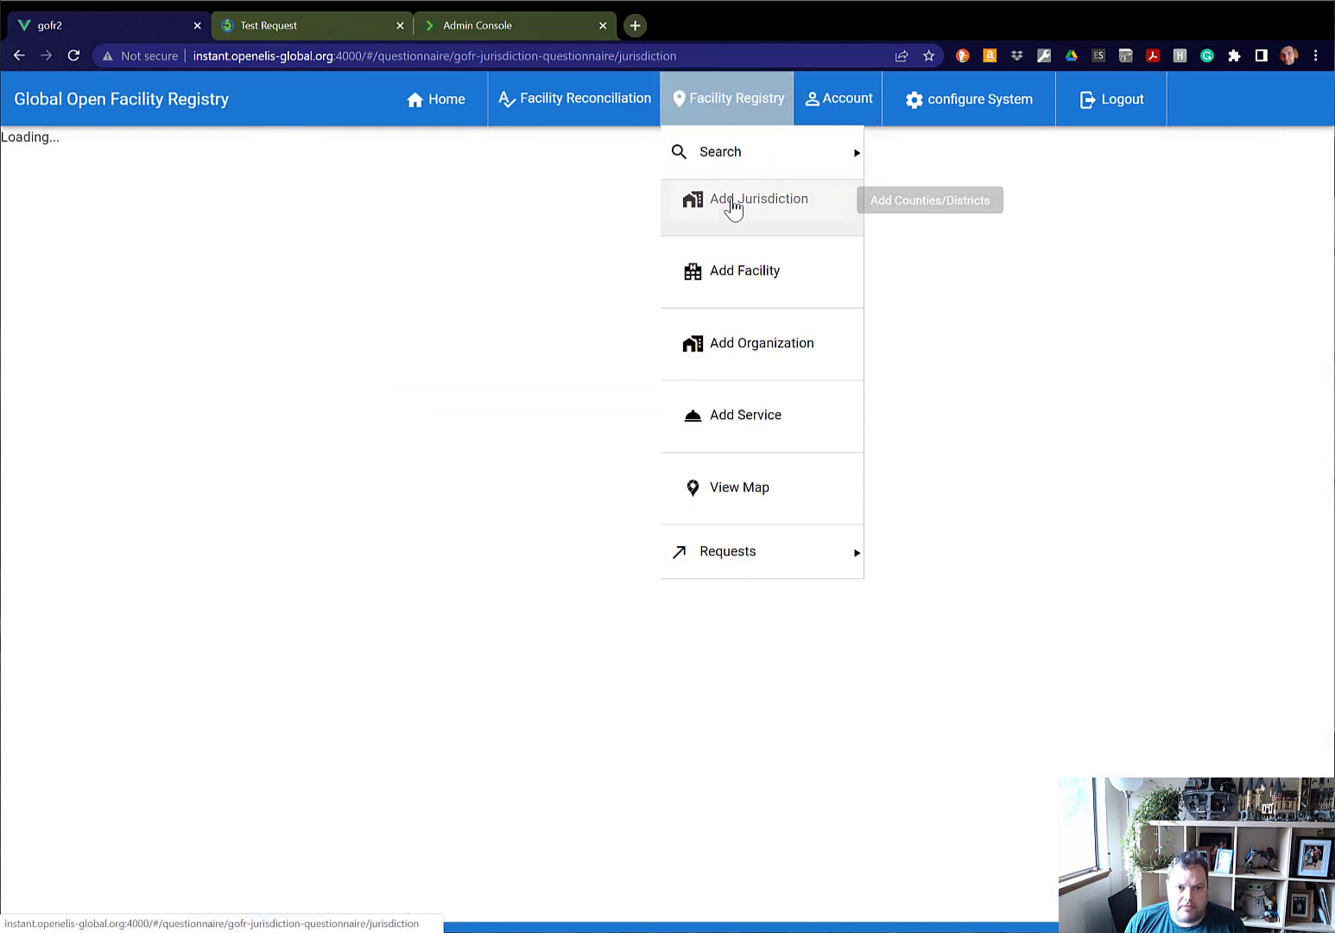
left_click(743, 274)
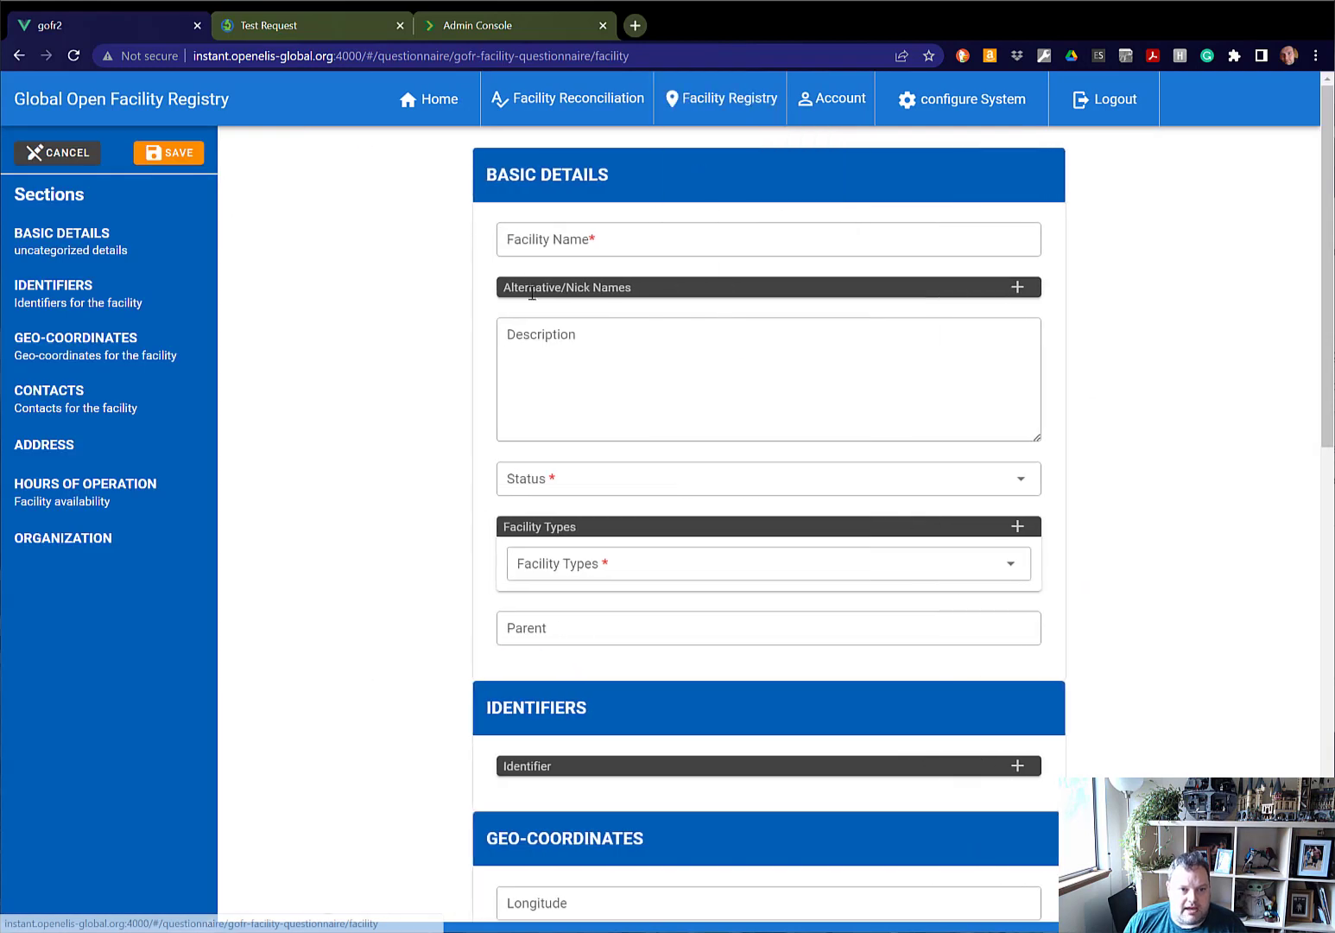
left_click(572, 243)
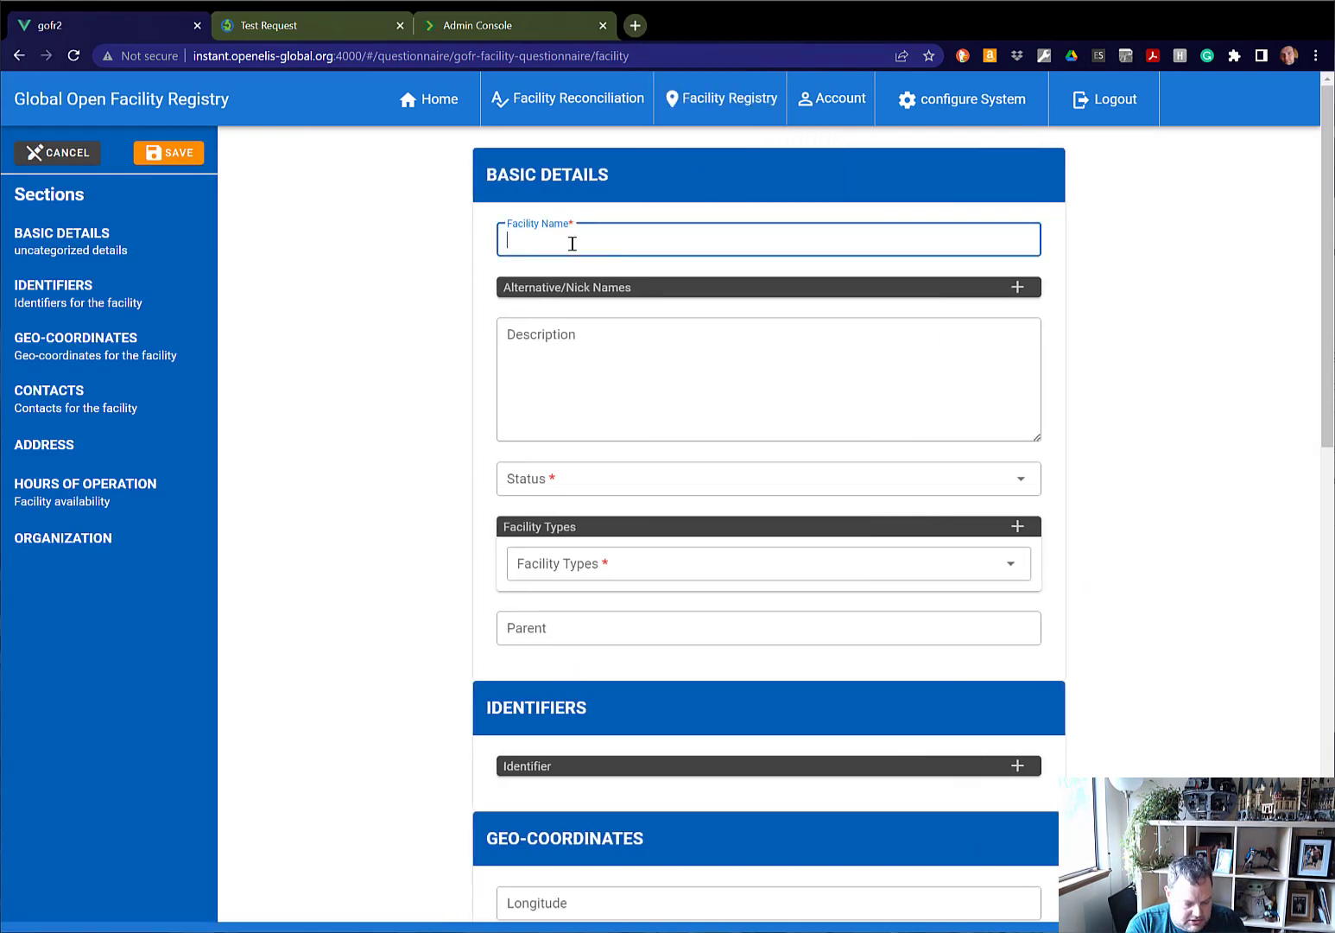
type("Central ")
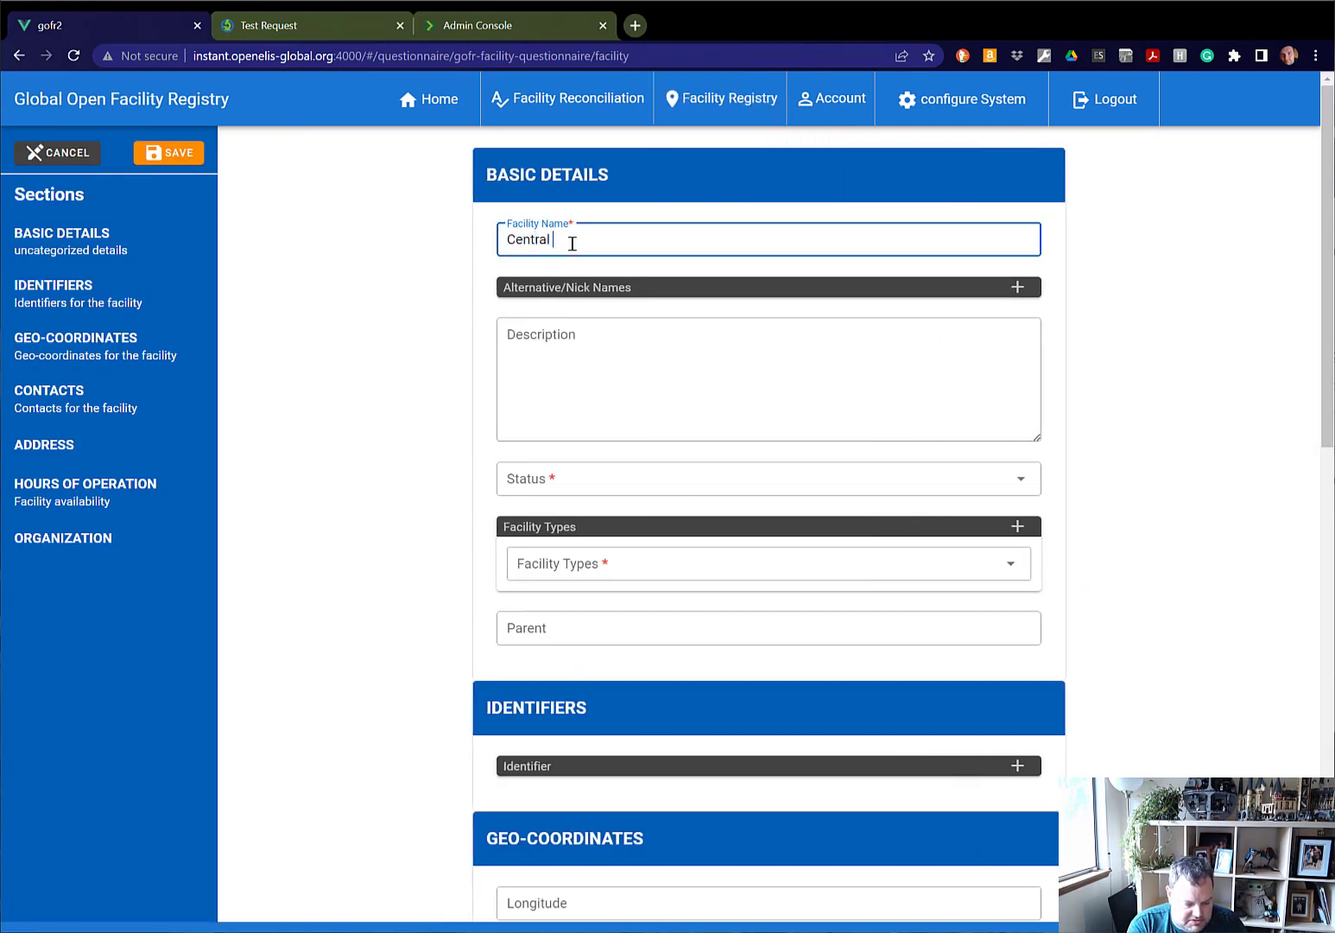
type("Health Lab")
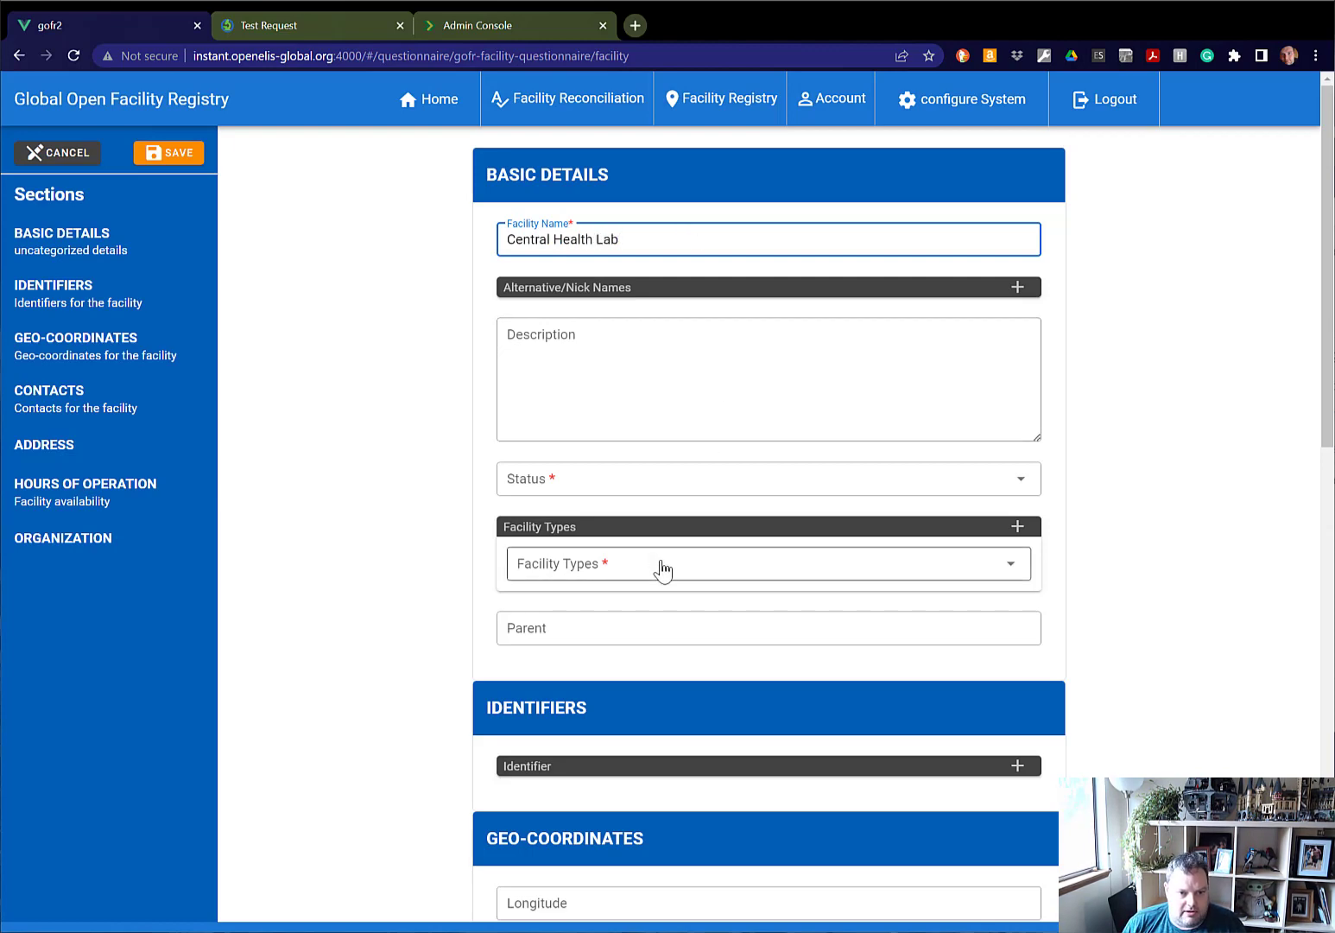
Set Central Health Lab's status to Active and its facility type to Laboratory, and save the facility.
left_click(687, 495)
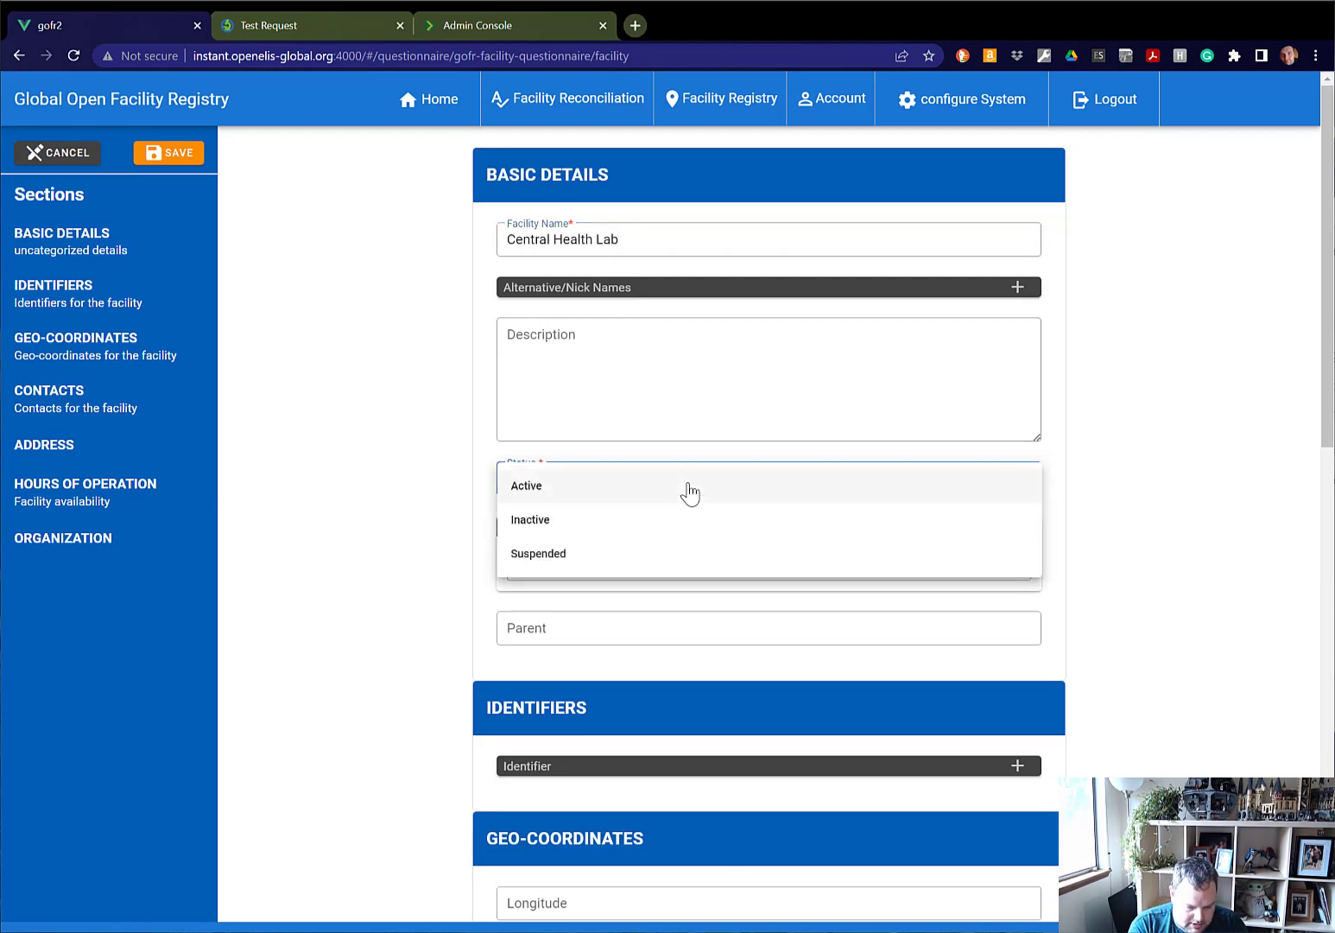
left_click(689, 490)
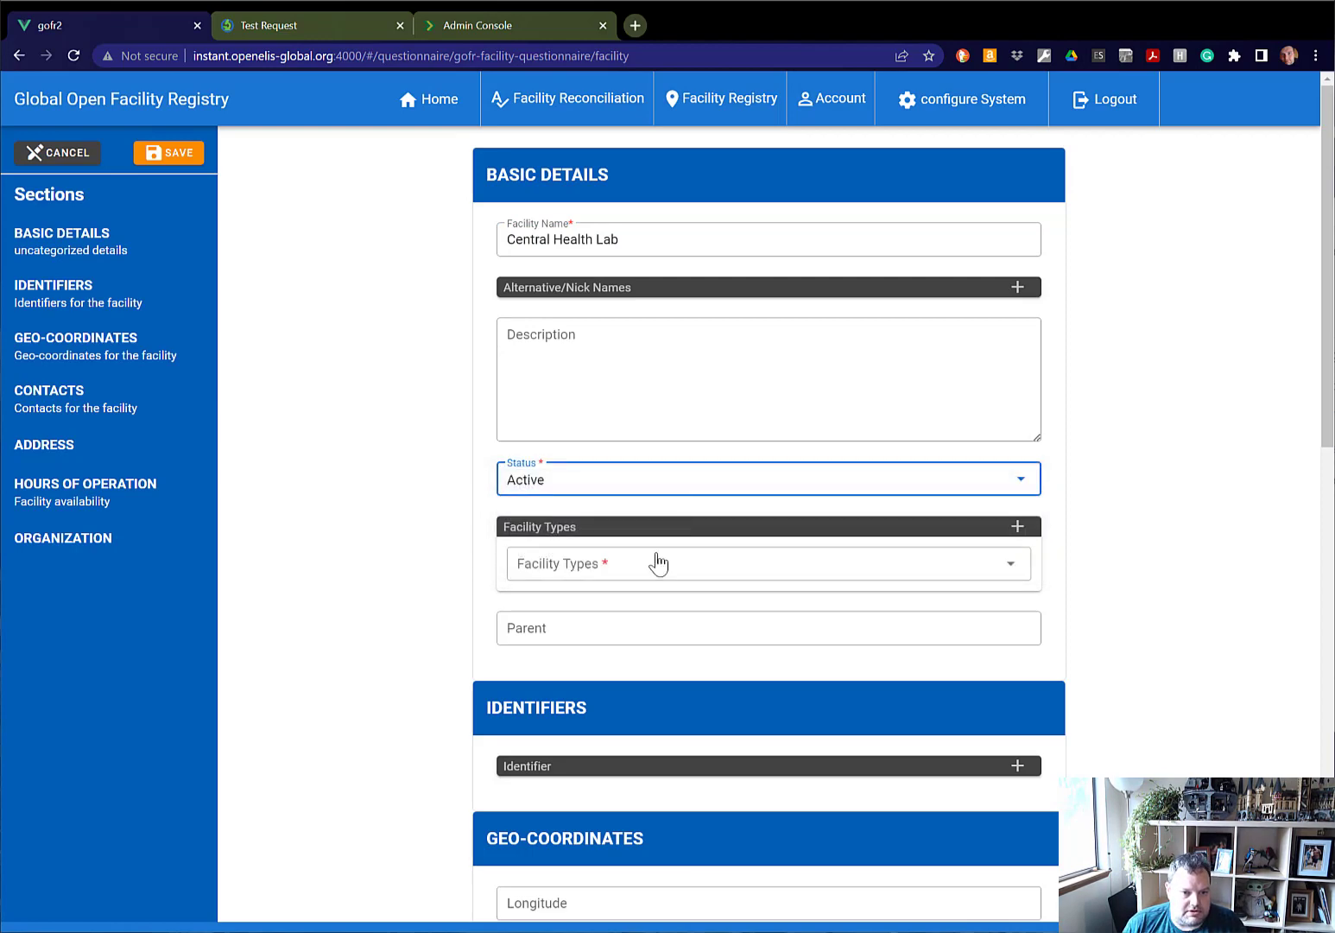
left_click(656, 563)
key("l")
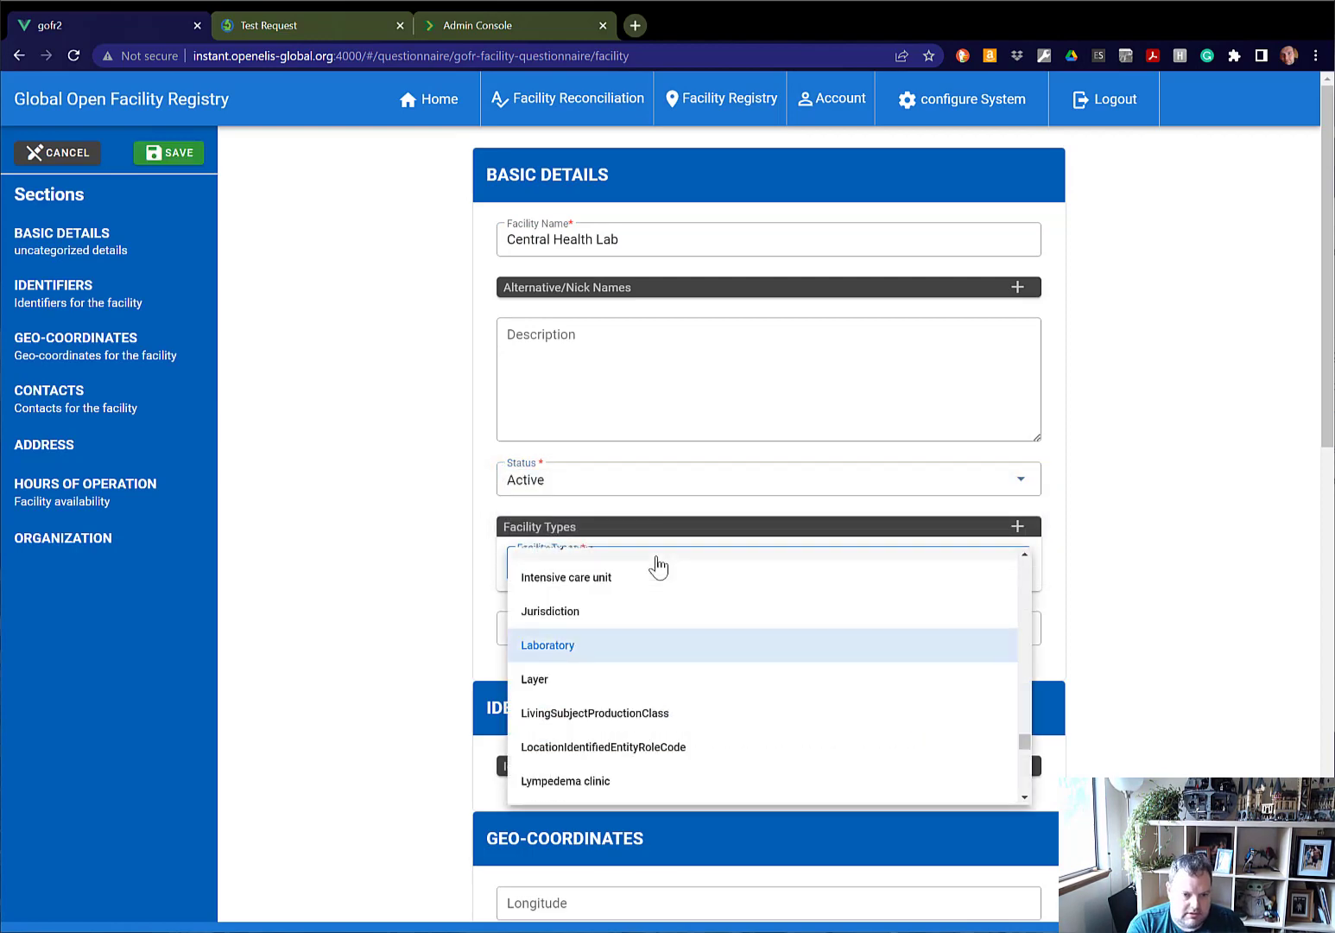
key("Return")
scroll(992, 668, "down", 3)
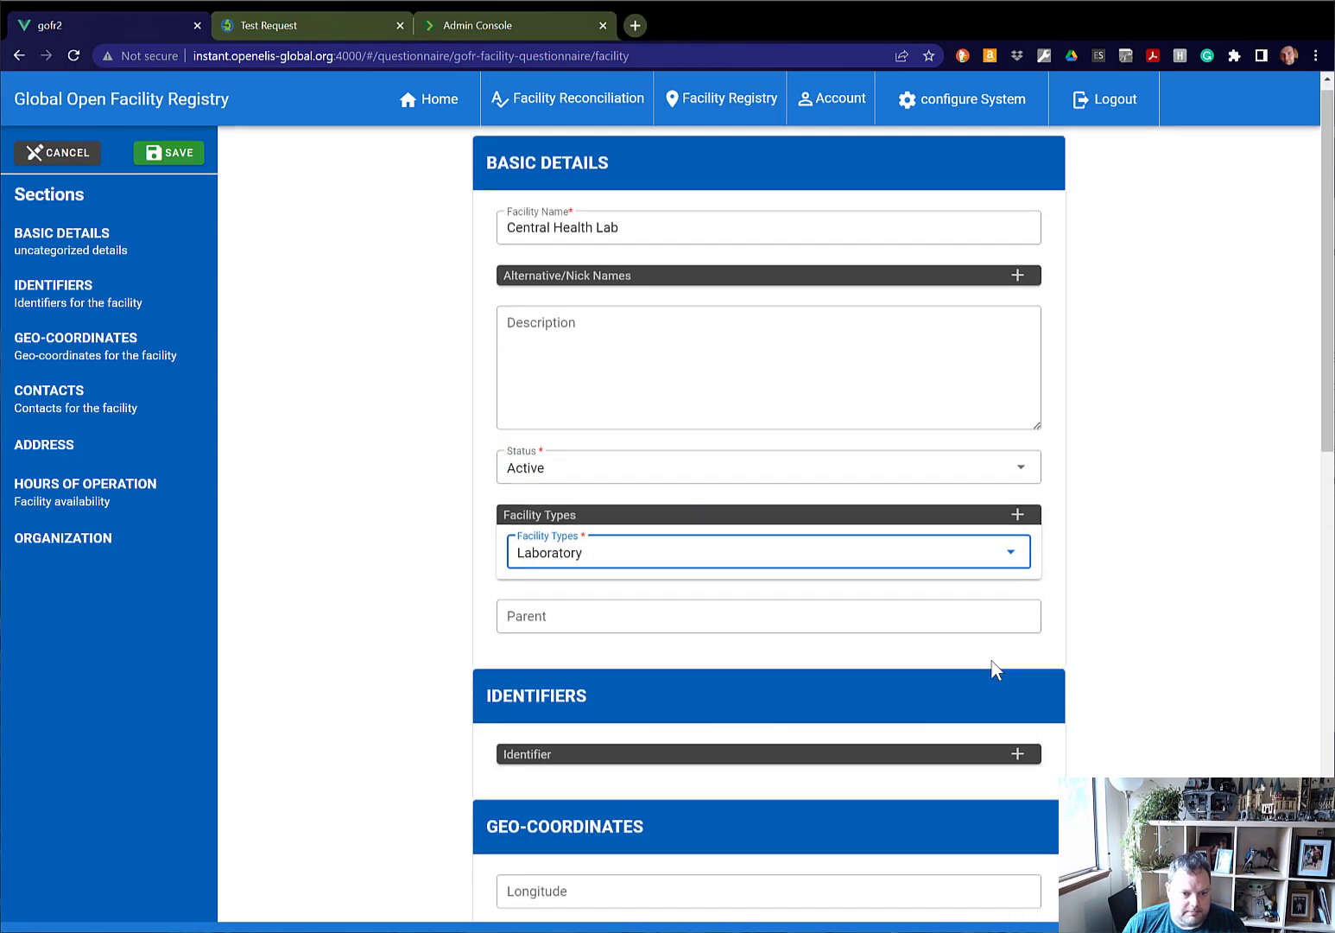
scroll(990, 660, "down", 9)
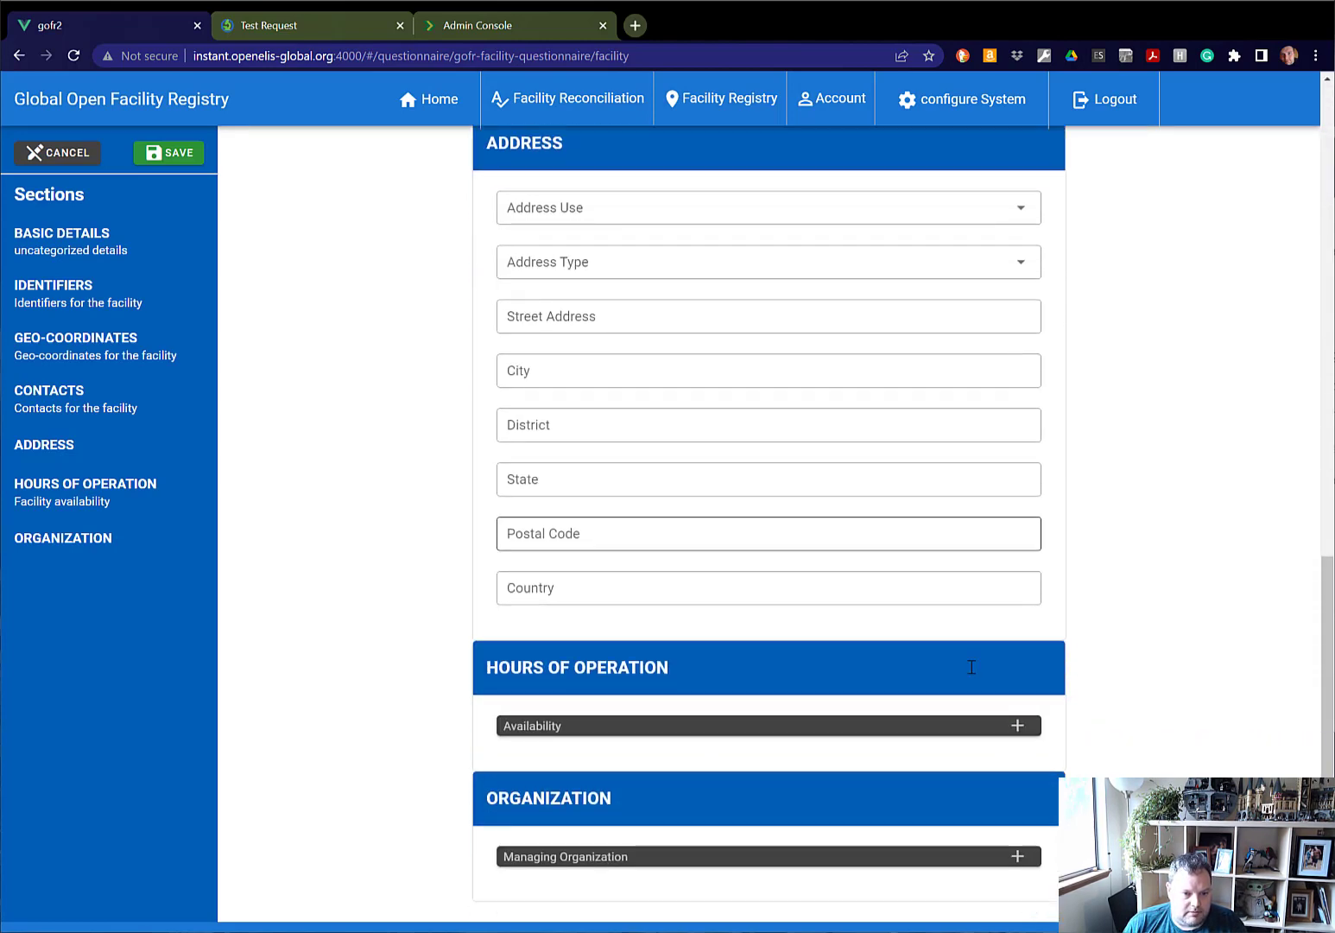
scroll(872, 756, "up", 8)
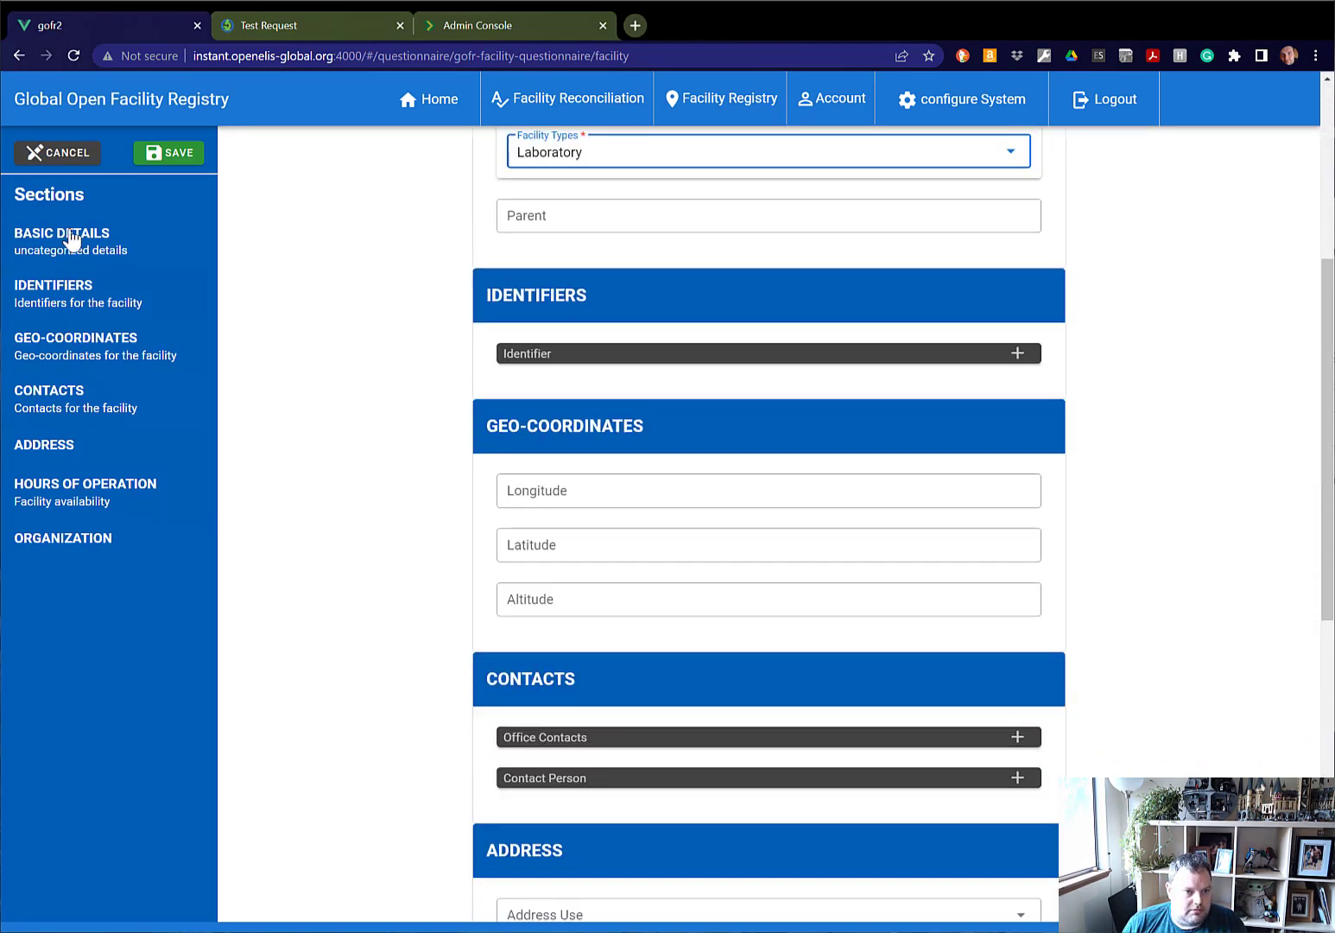
left_click(173, 155)
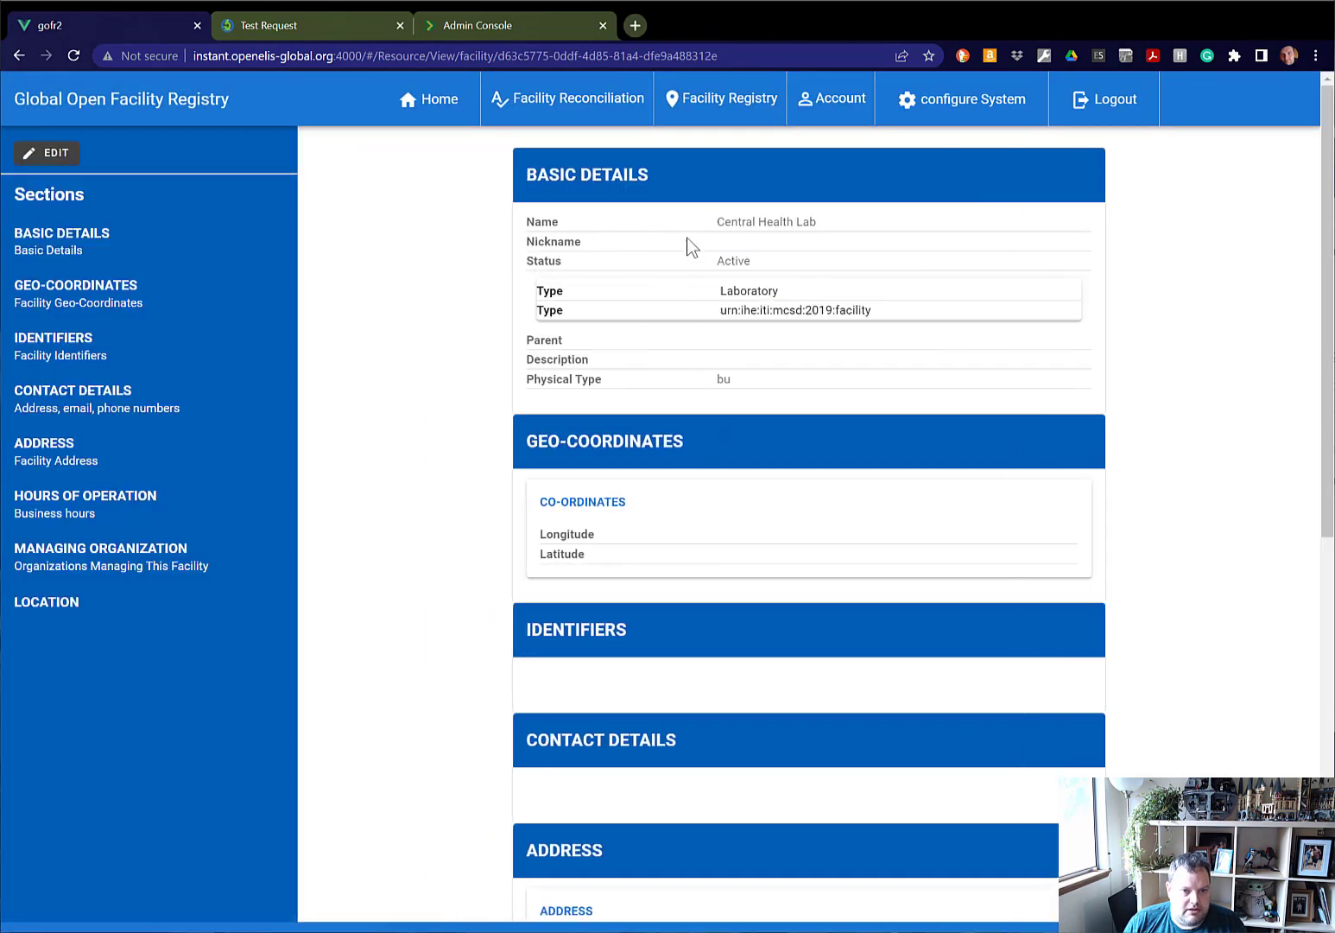
Start another new facility record and name it "Seattle Hospital".
left_click(752, 96)
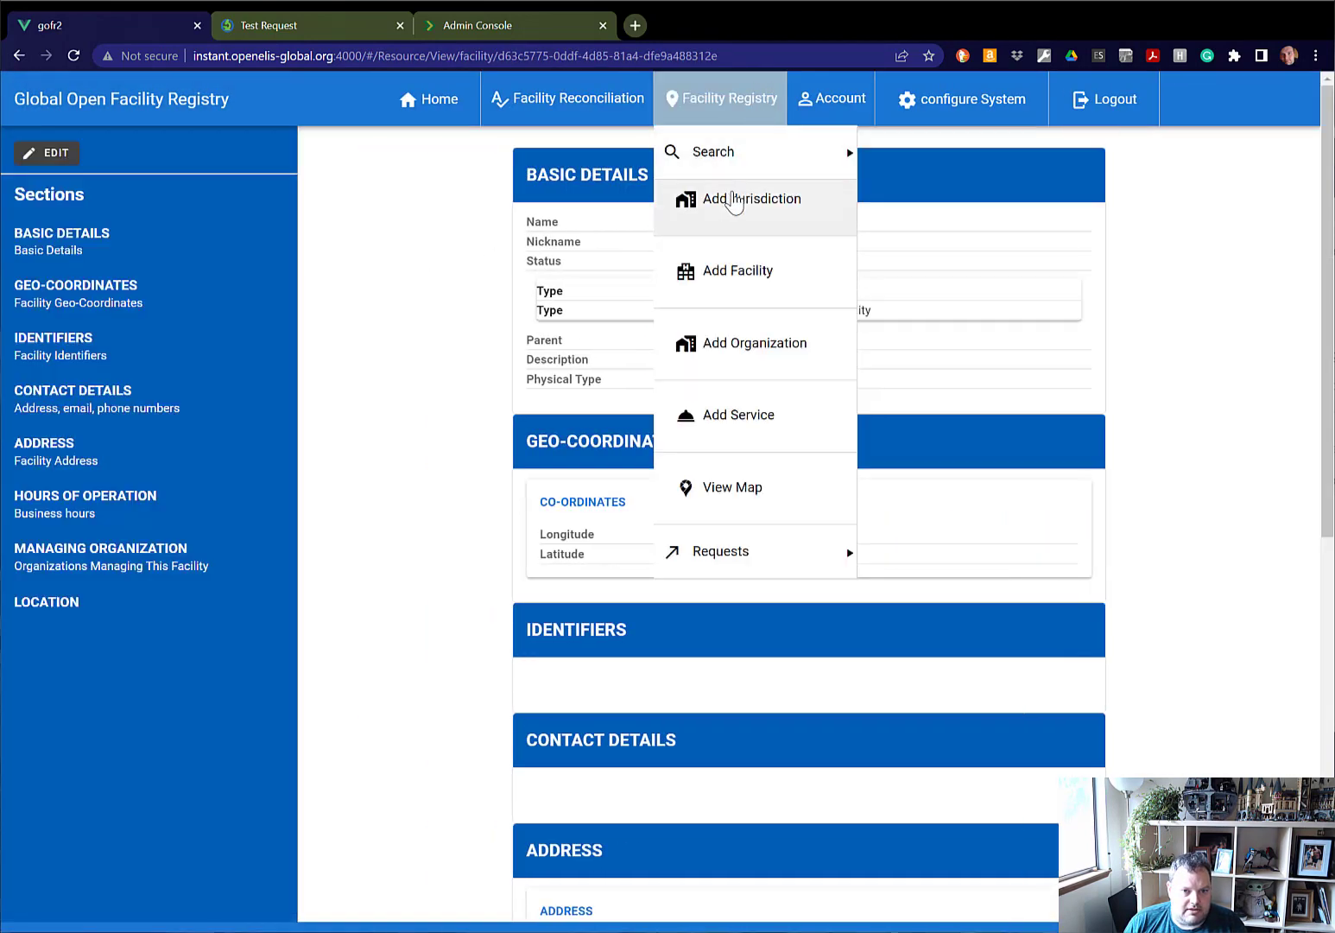
left_click(746, 292)
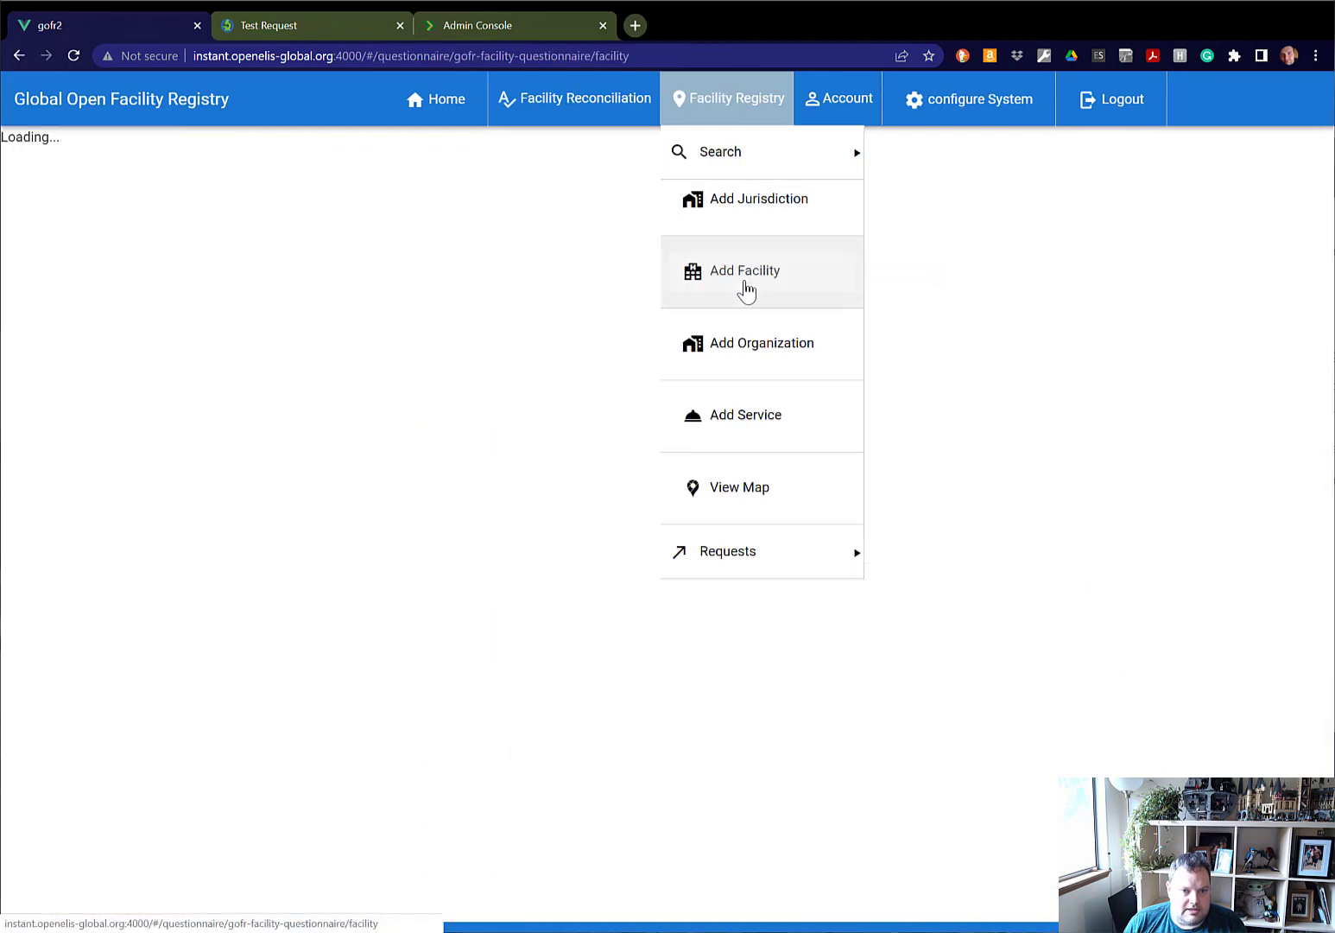
left_click(661, 242)
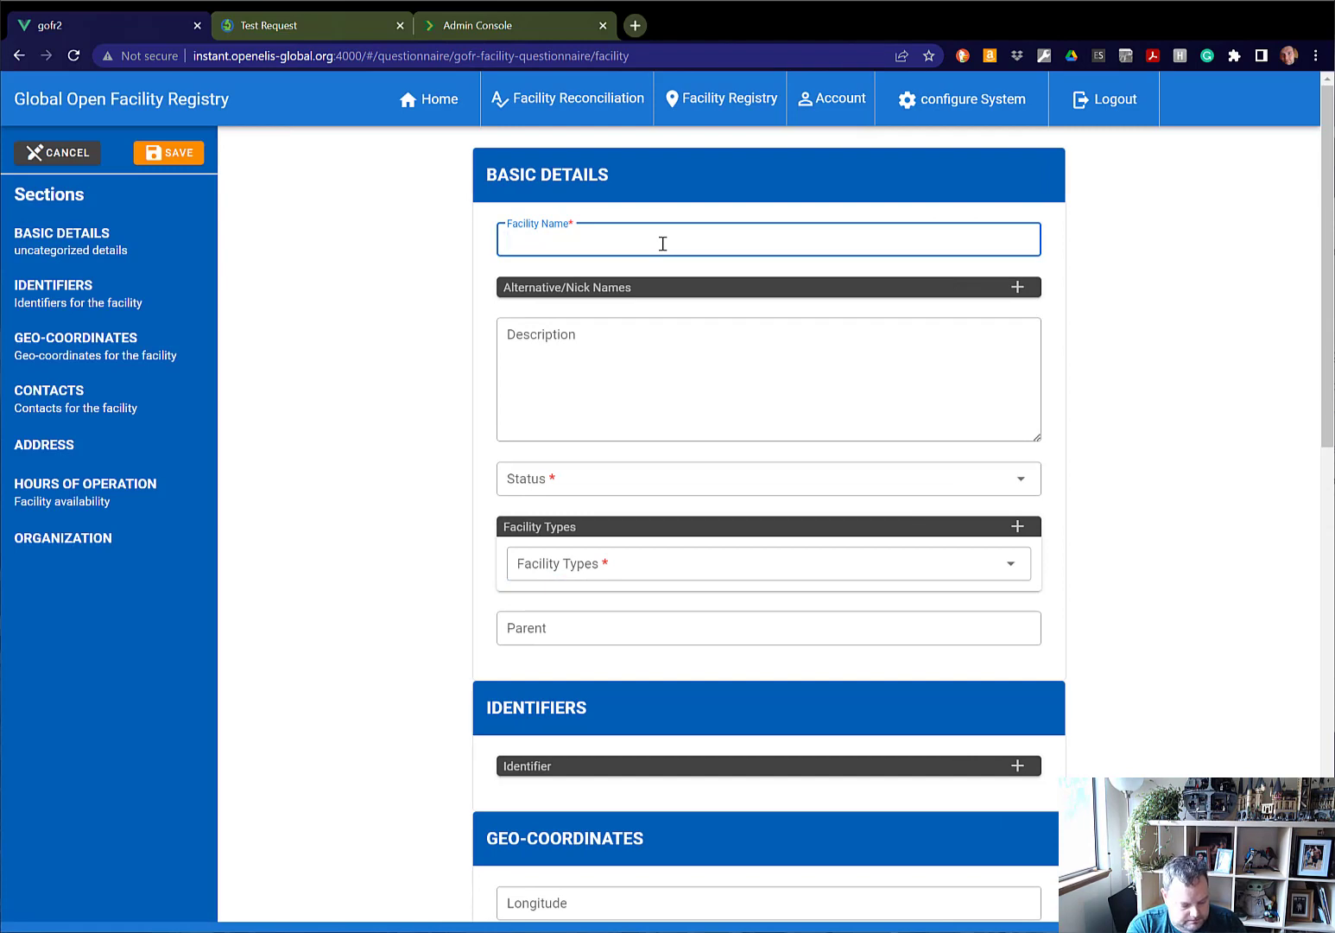
type("Seat")
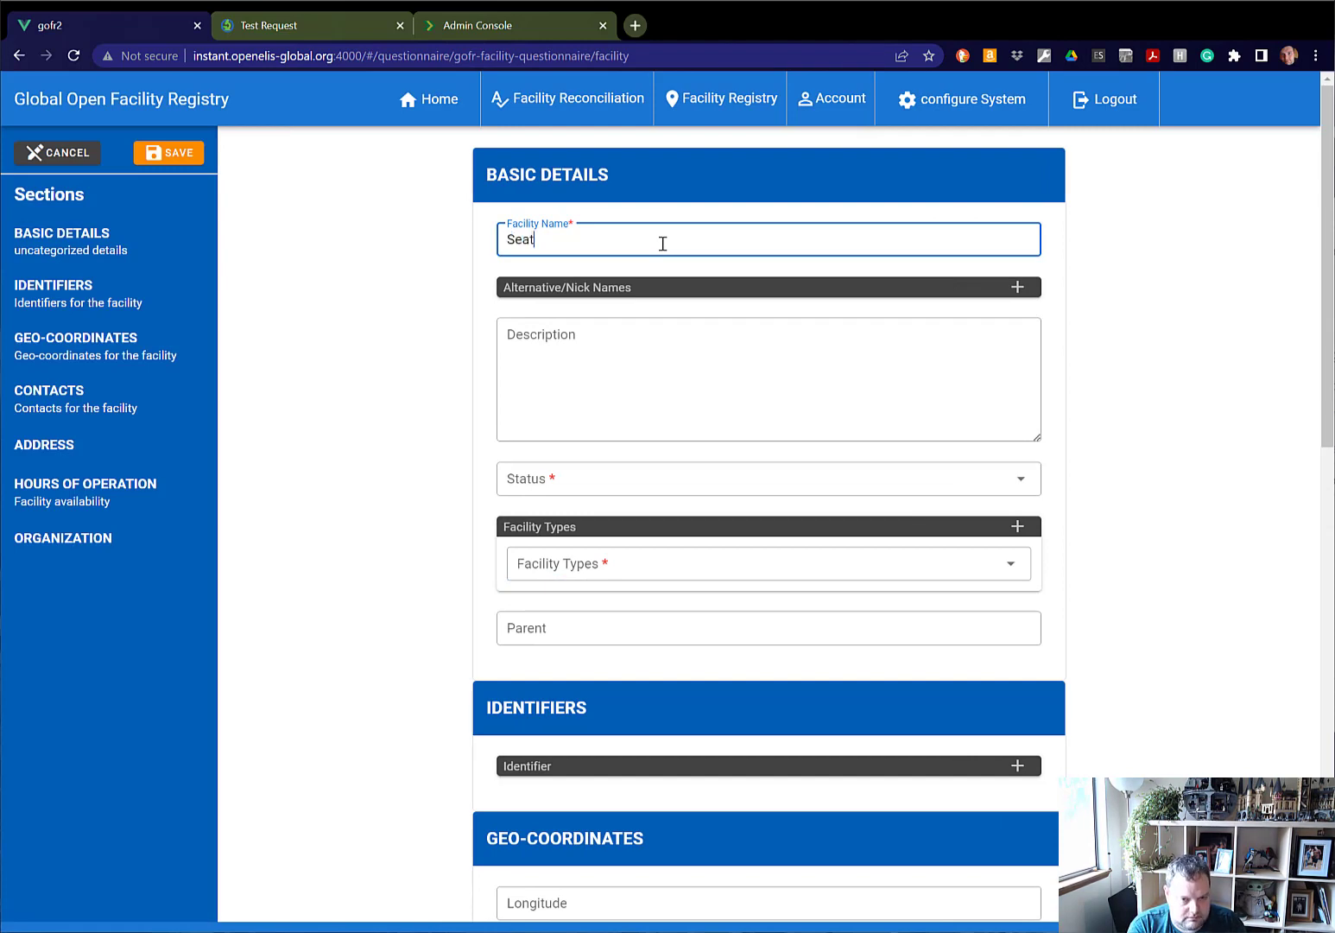
type("tle Hospital")
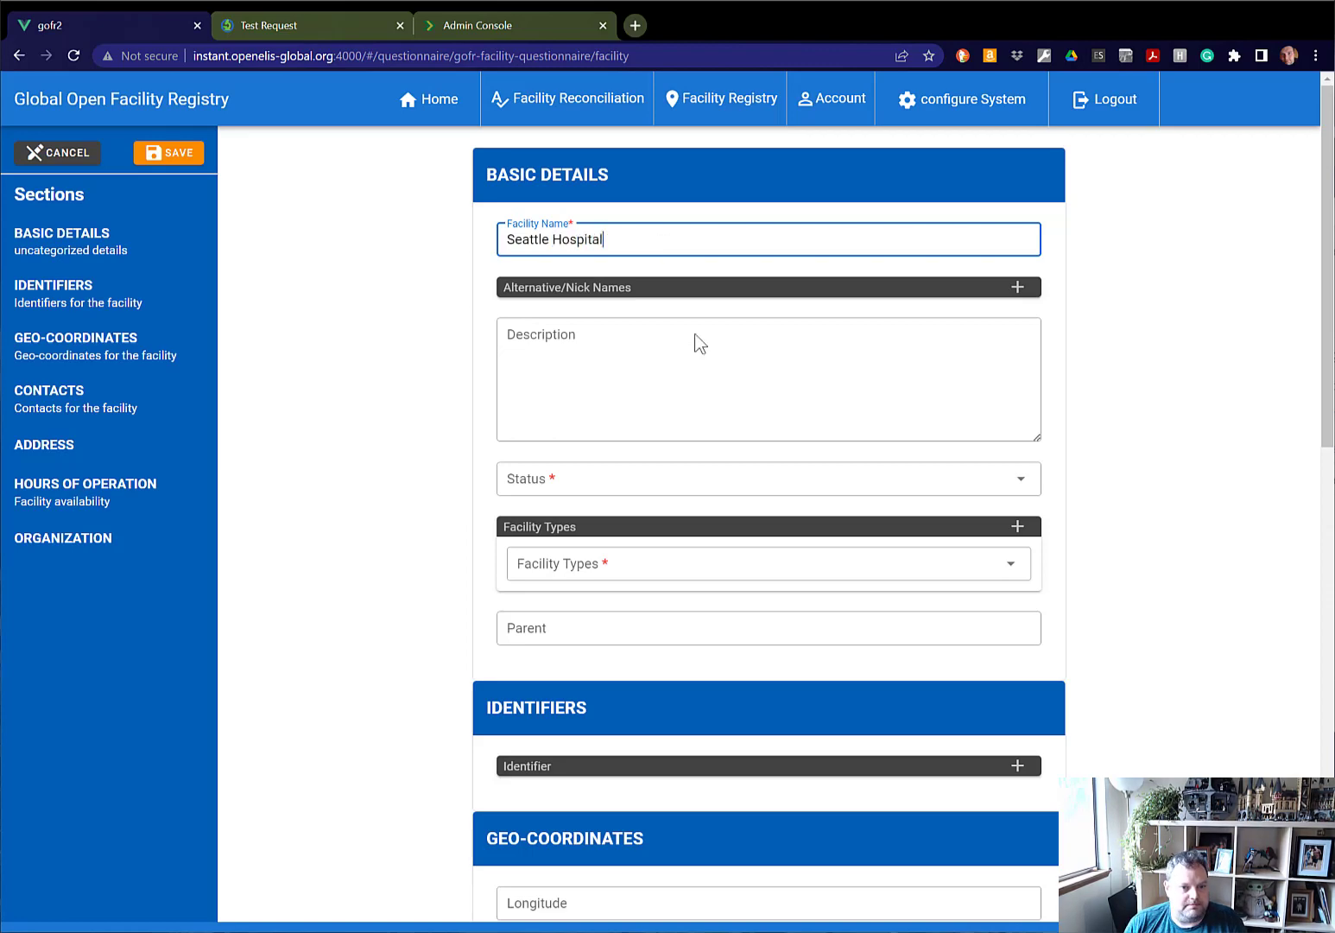
Set Seattle Hospital's status to Active and its facility type to Hospital, and save the facility.
left_click(672, 485)
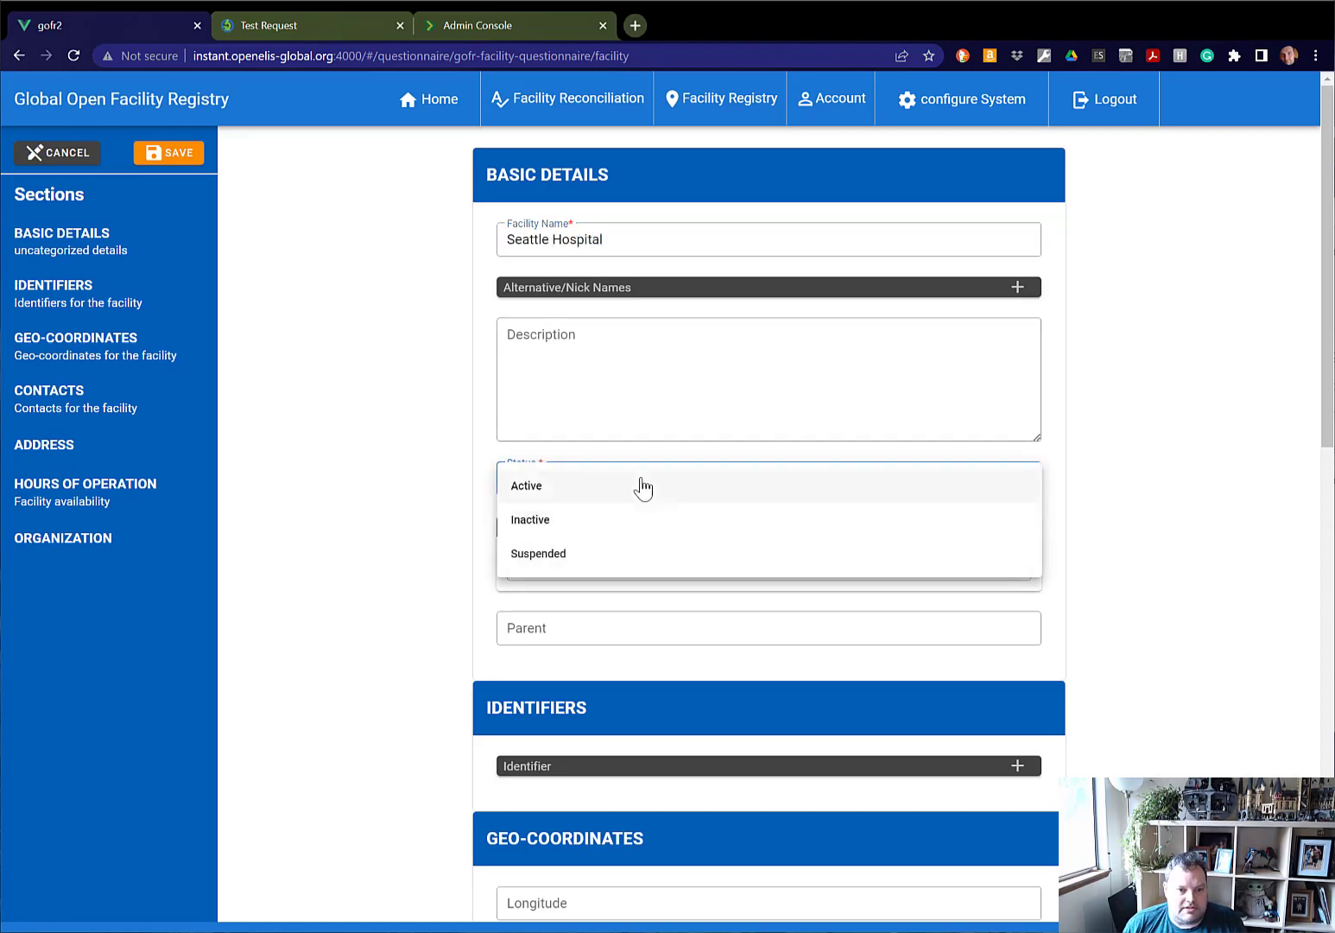
left_click(641, 485)
left_click(641, 575)
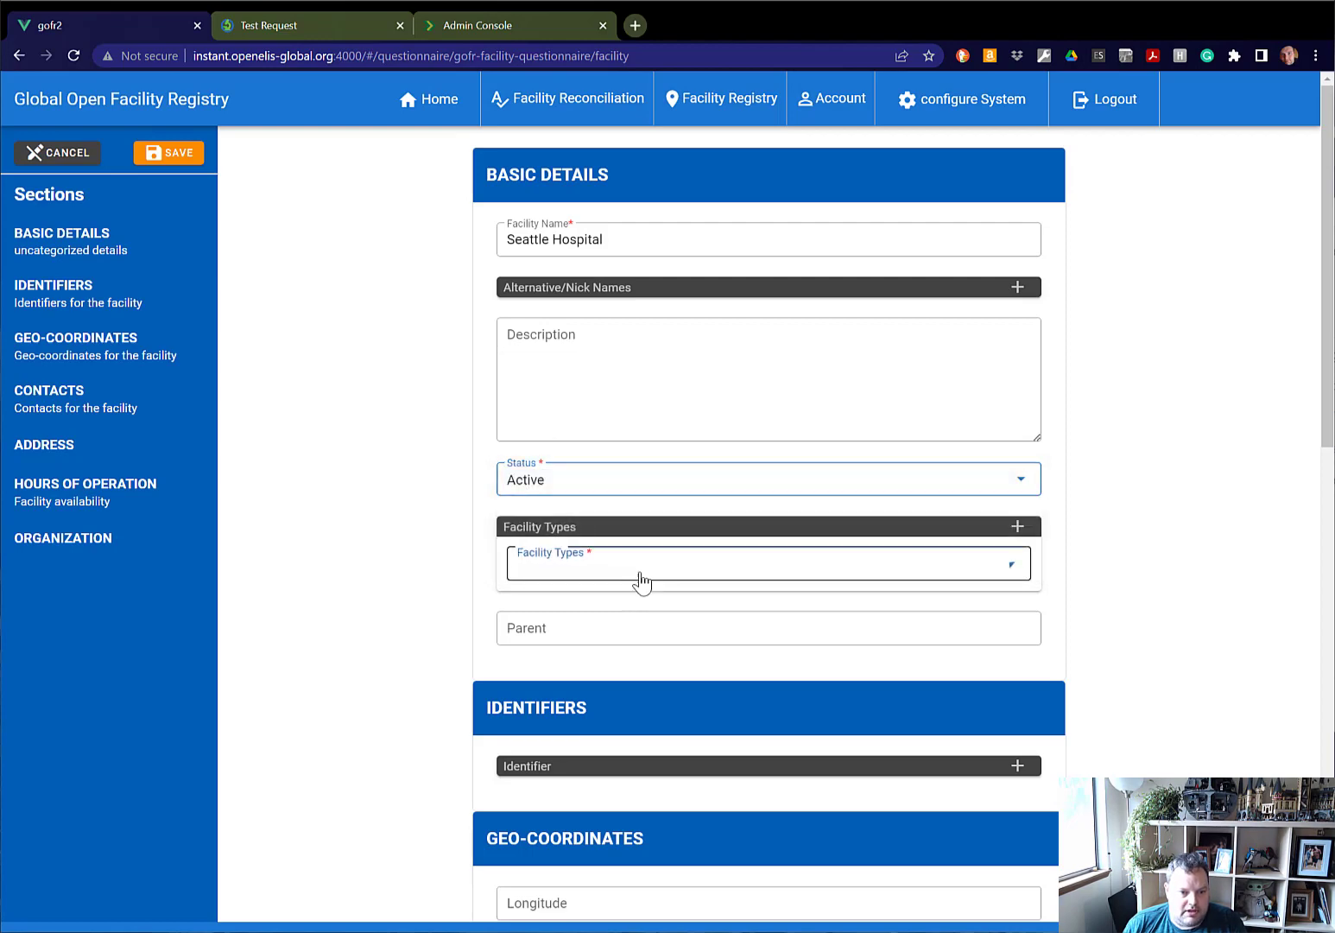
type("hos")
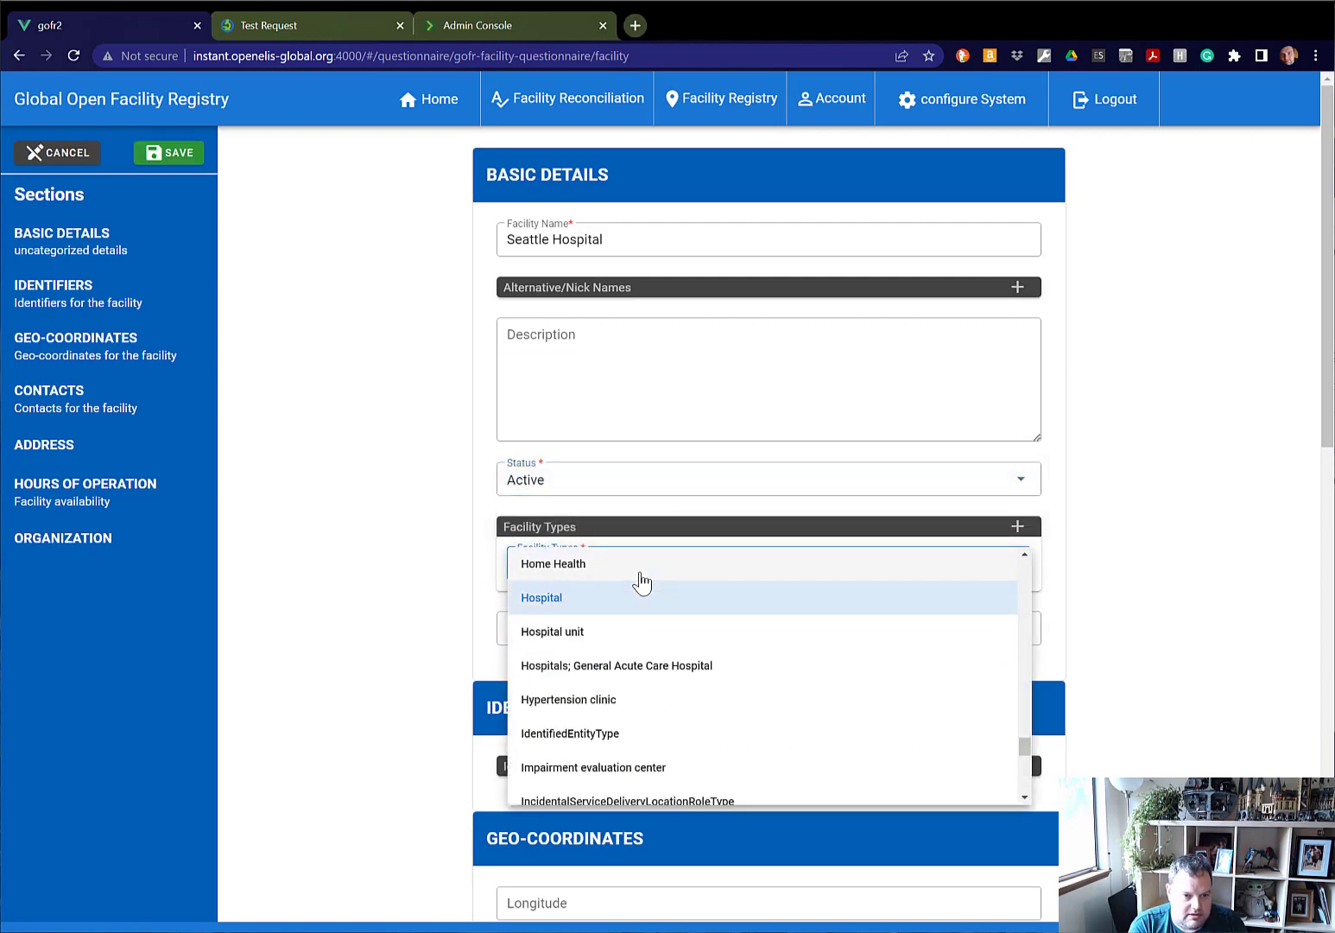
left_click(648, 597)
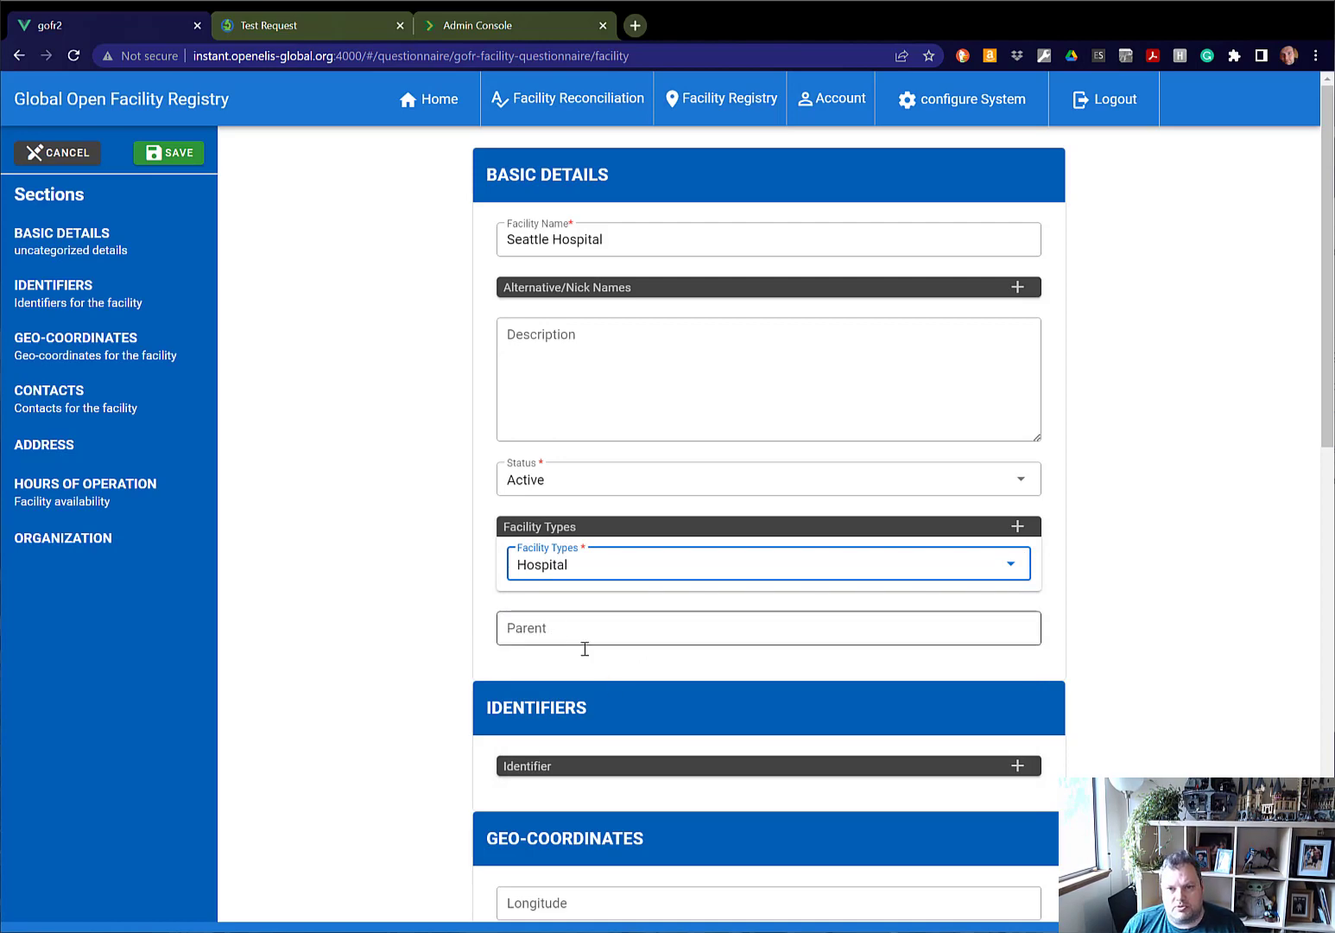
scroll(1113, 758, "down", 6)
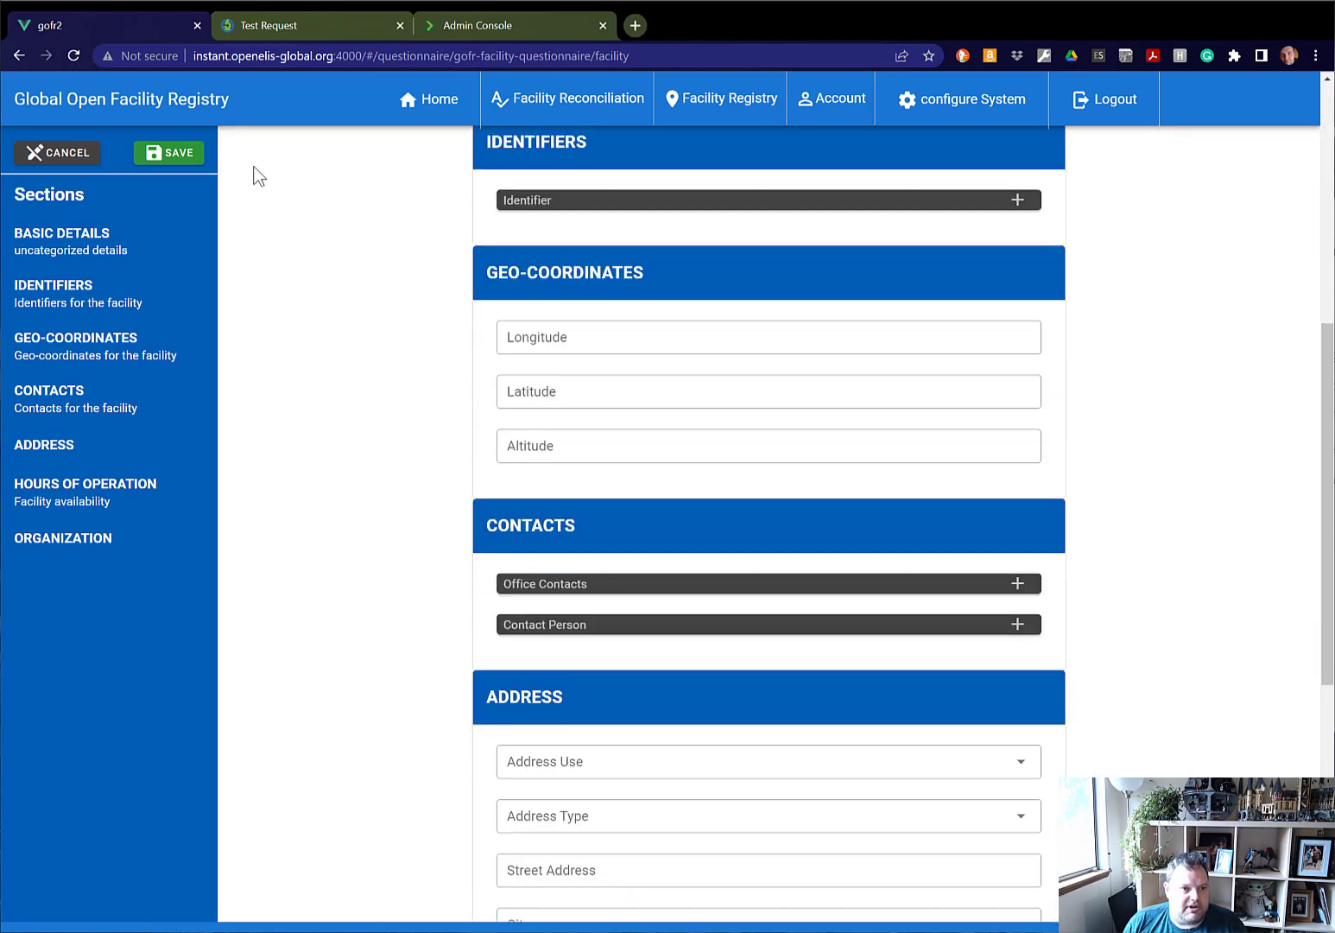
left_click(176, 161)
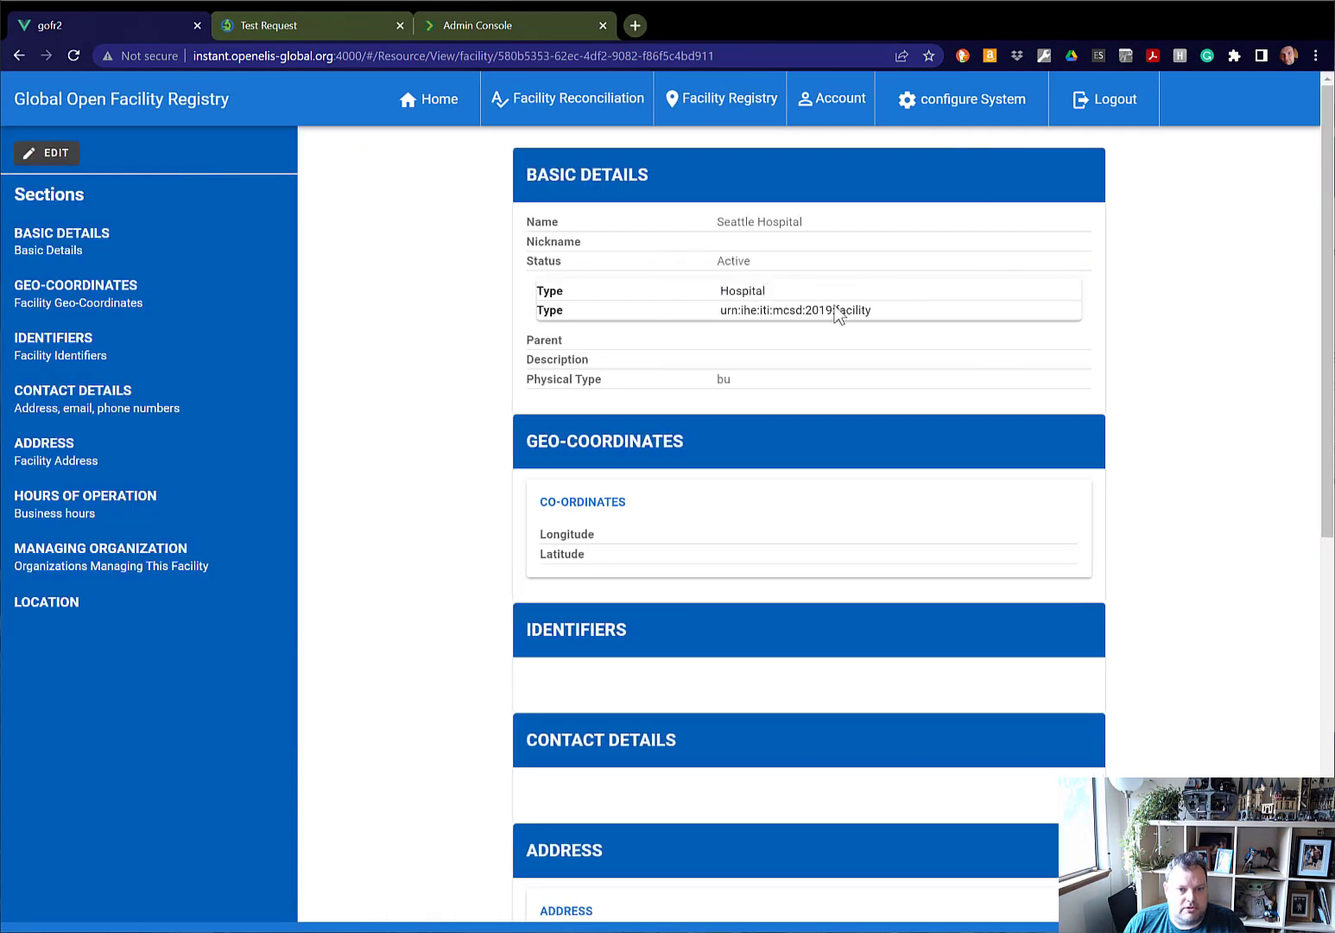
Switch to the OpenHIM Admin Console to review the transactions log, and check the Site Name choices in the OpenELIS test request.
left_click(528, 26)
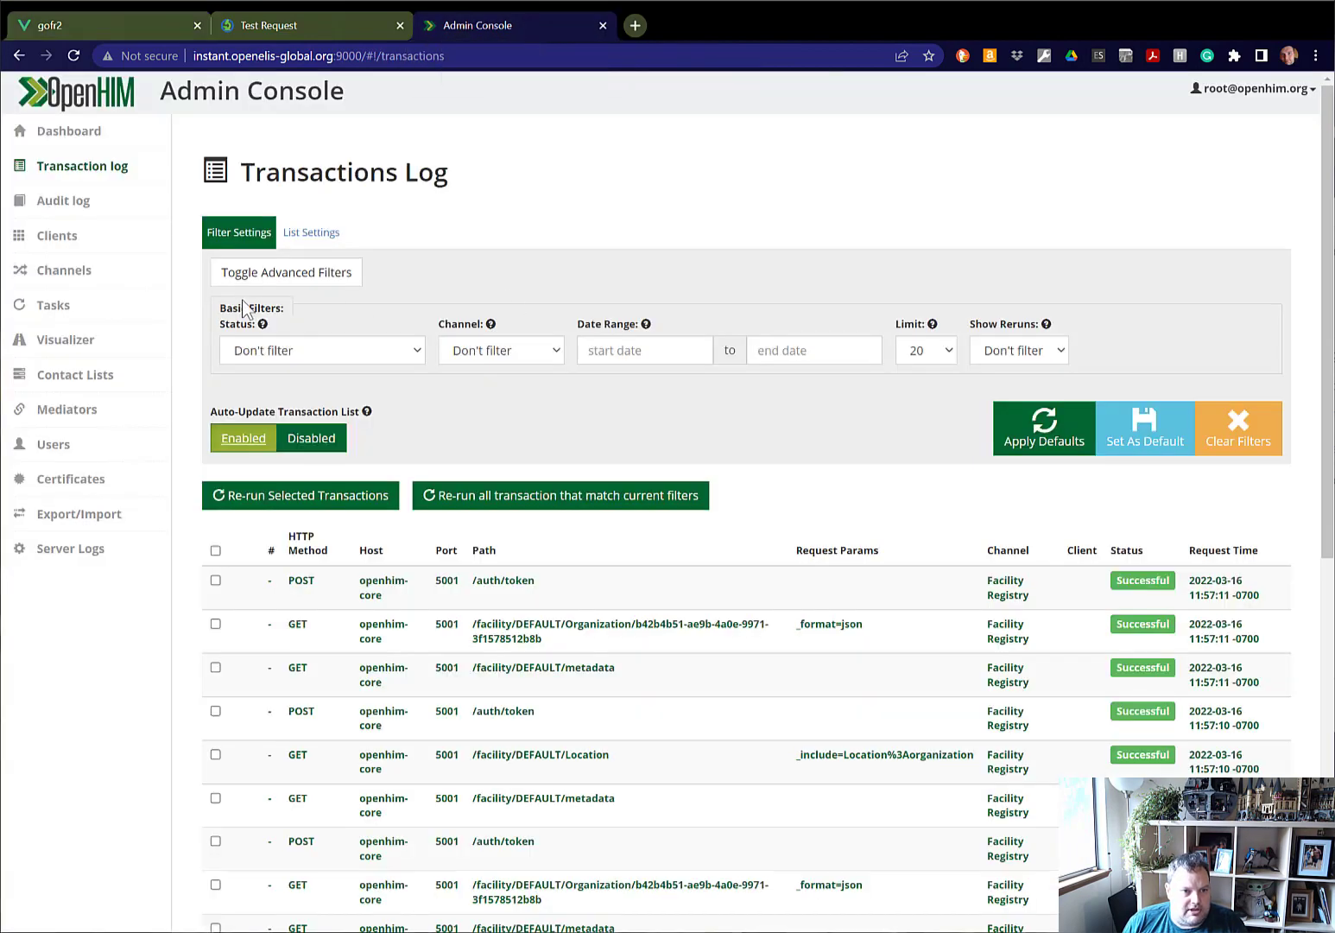
scroll(691, 510, "down", 2)
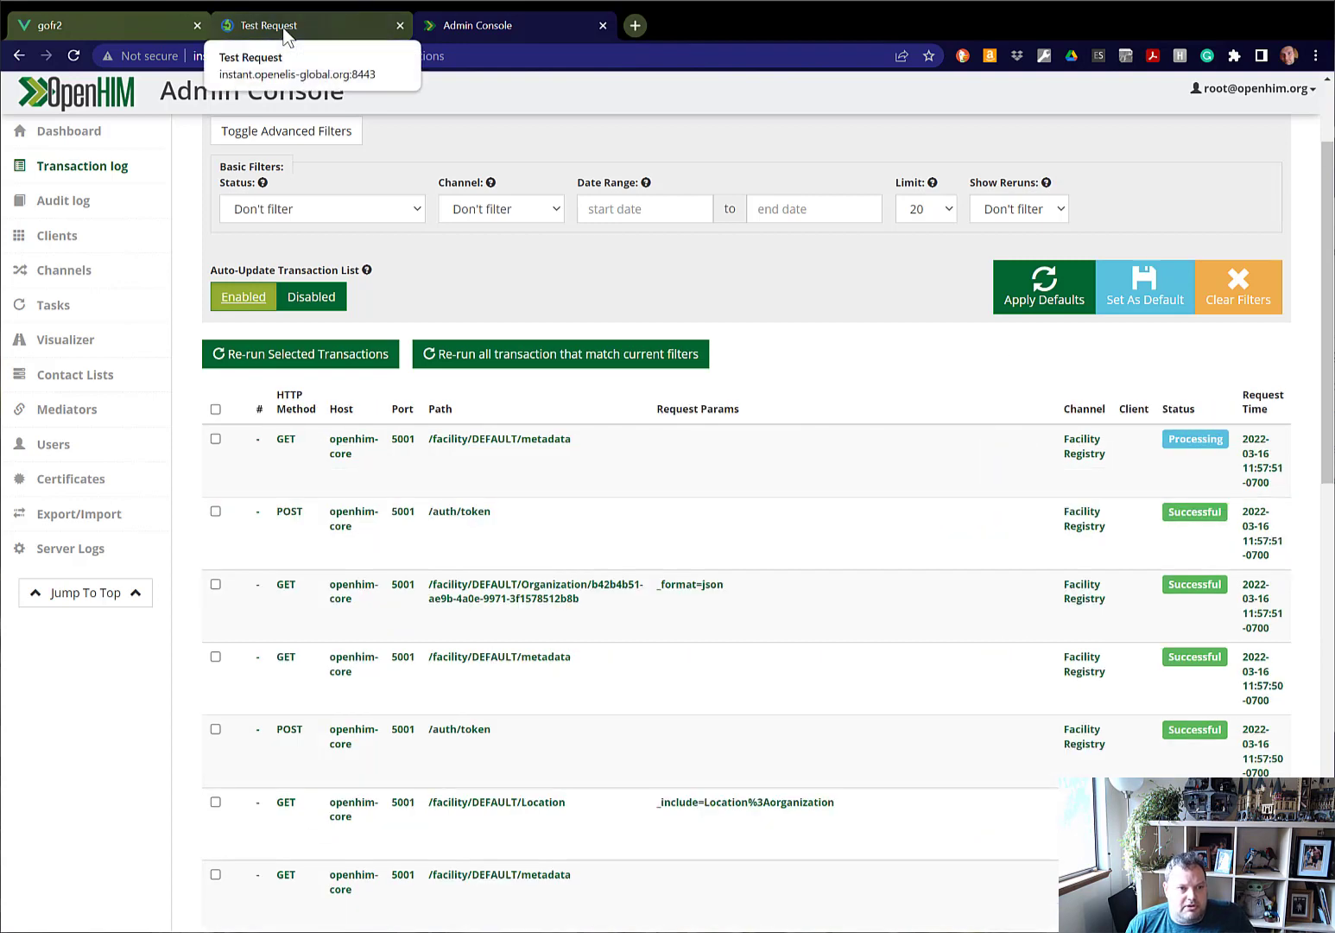
left_click(285, 36)
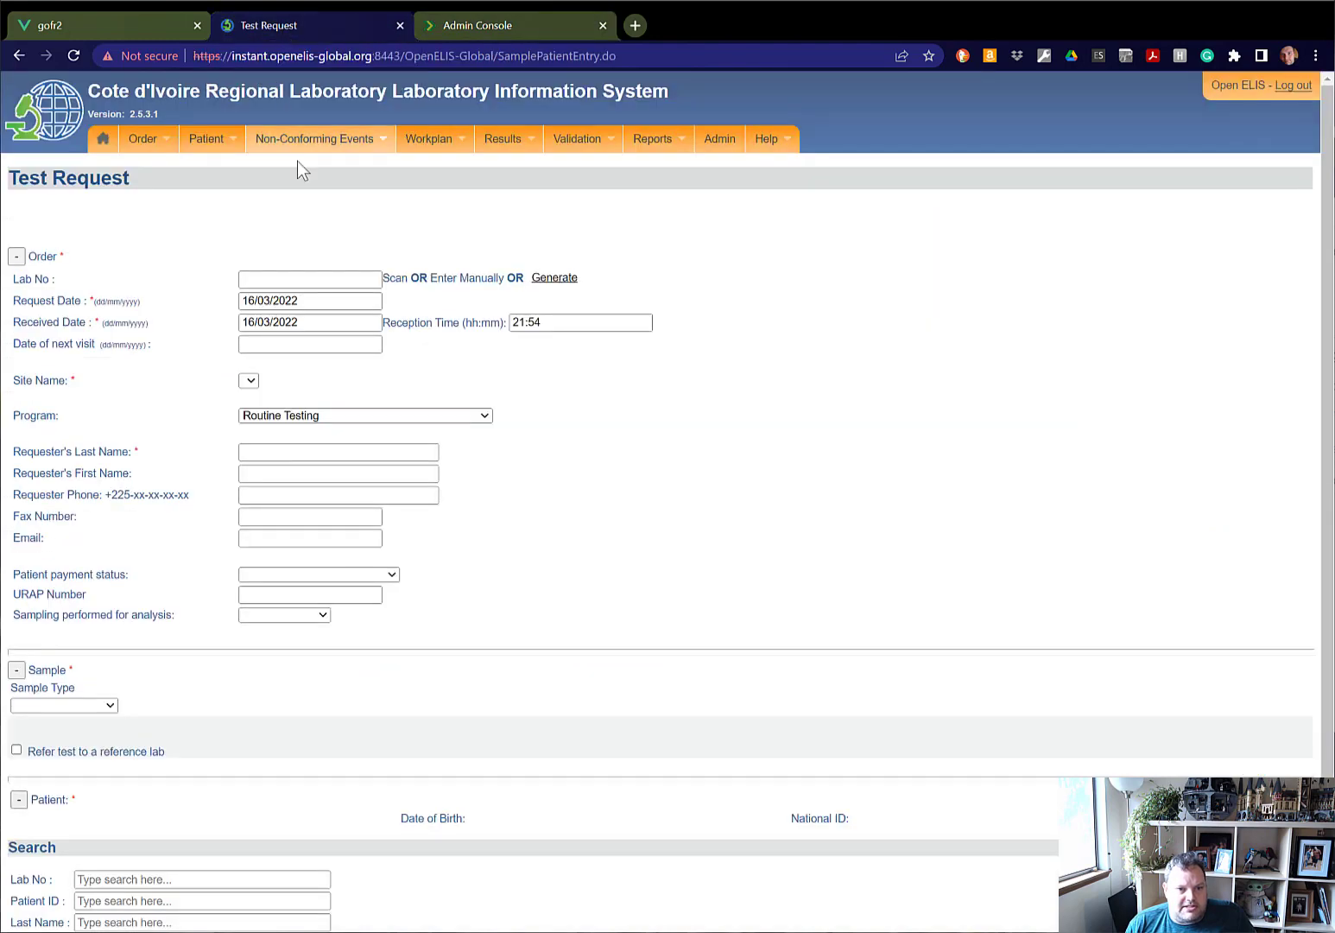
left_click(250, 380)
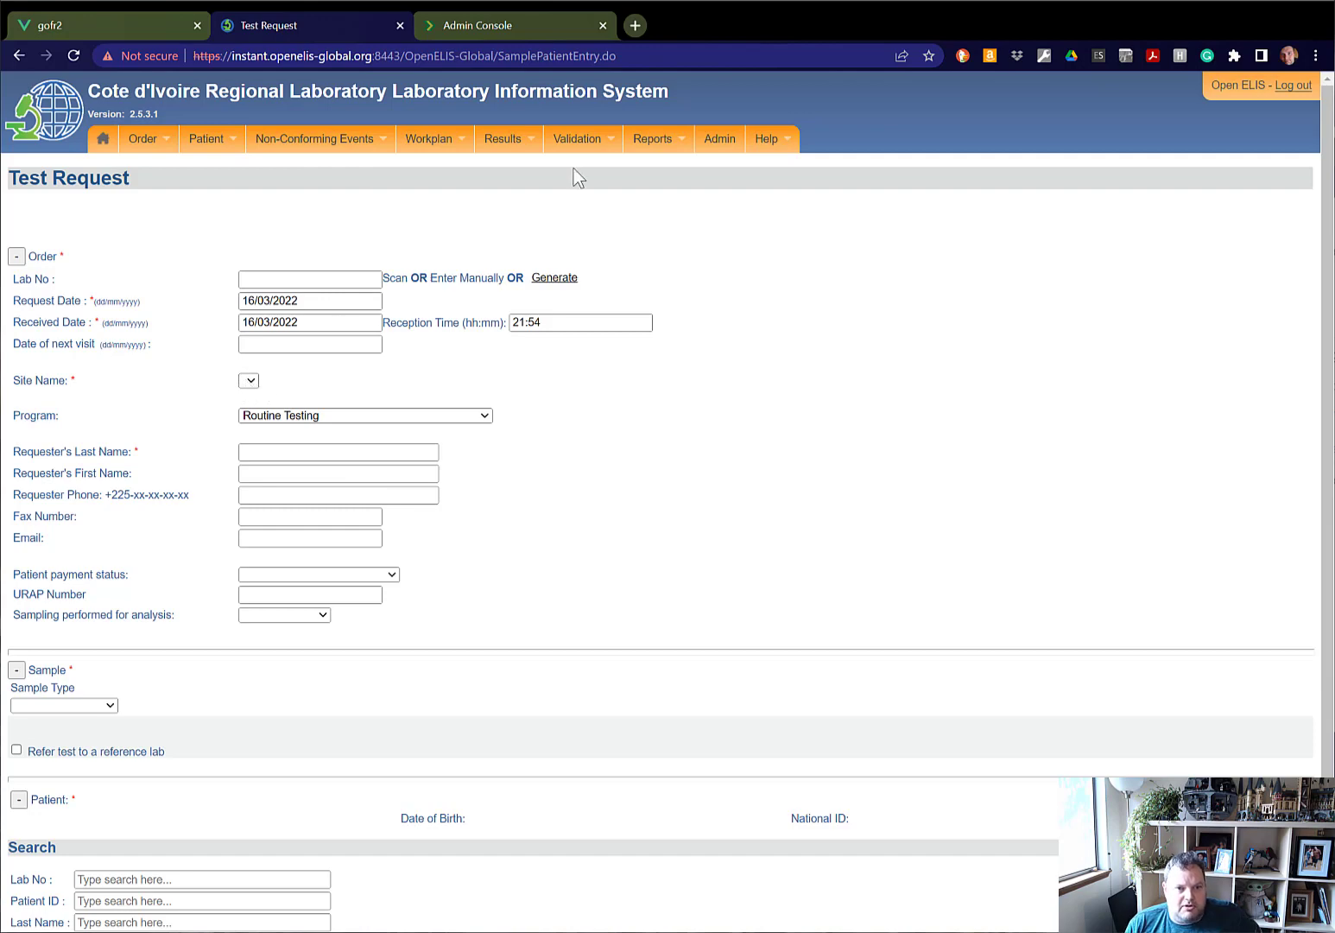
Find Seattle Hospital in the organization administration by searching for "seatt", set its type of activity to referring clinic, and save it.
left_click(715, 143)
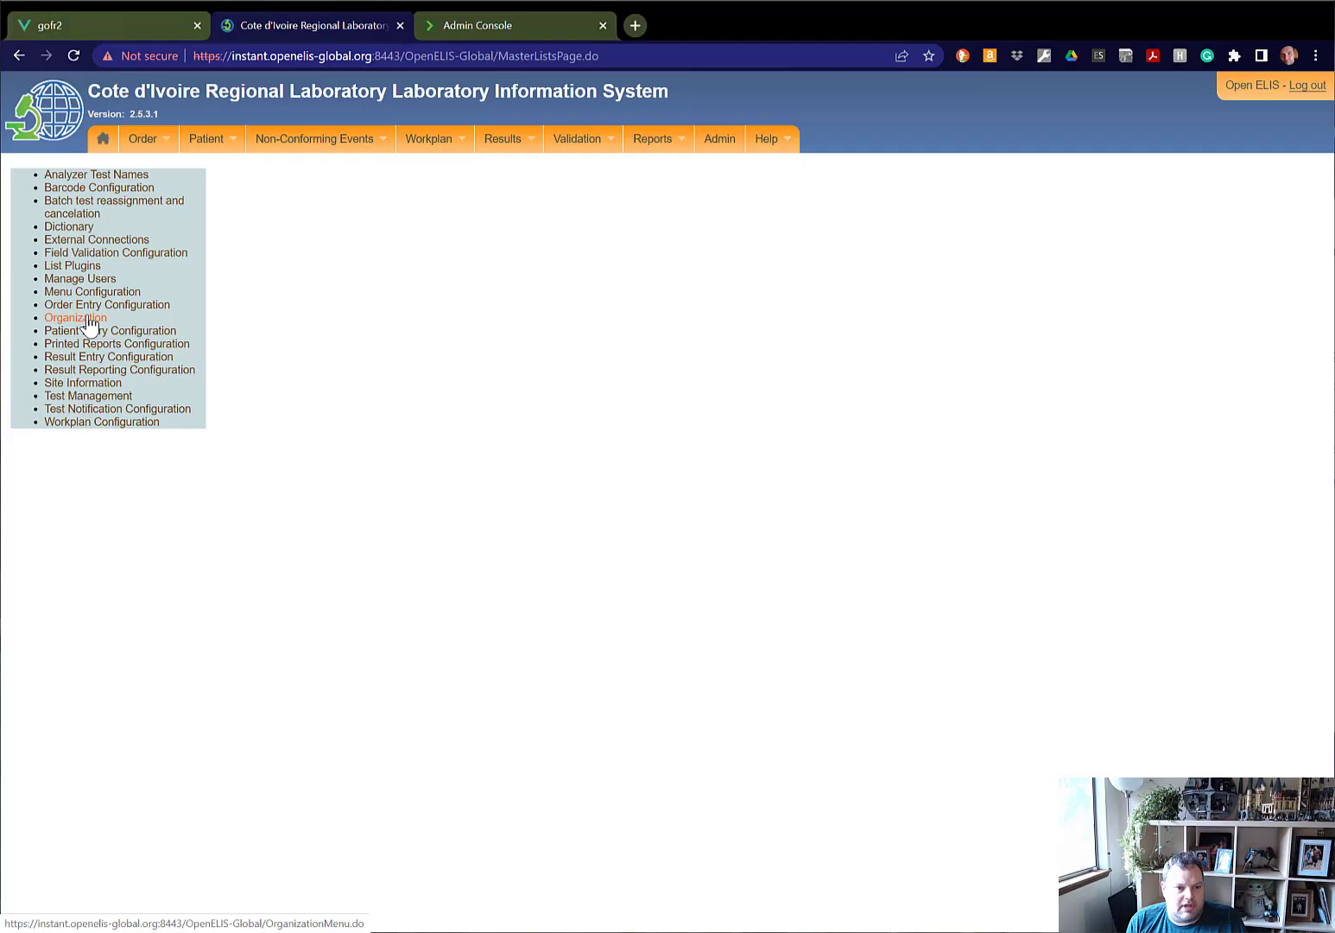
left_click(82, 317)
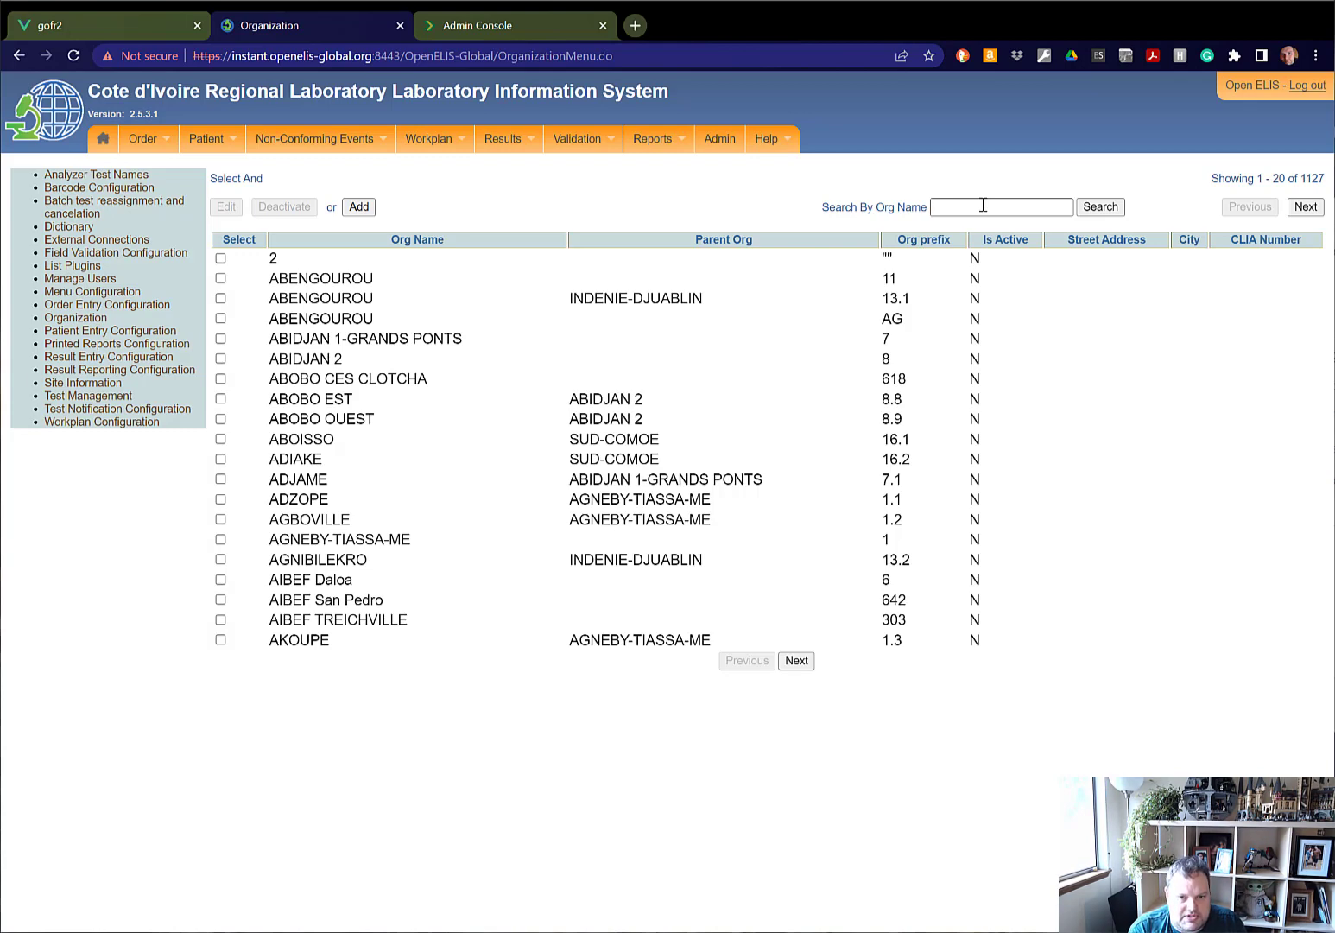
type("seatt")
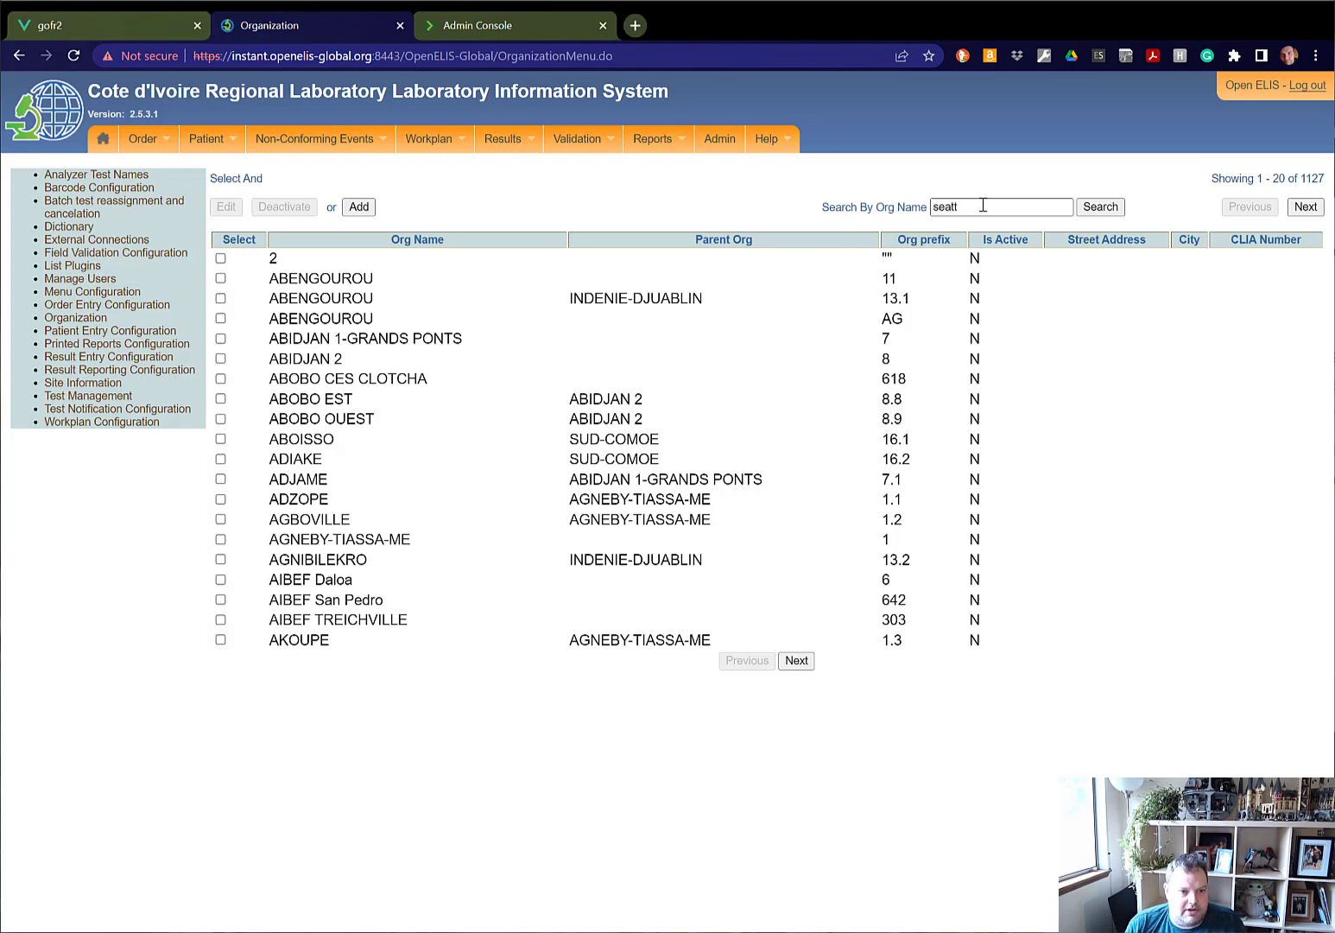
key("Return")
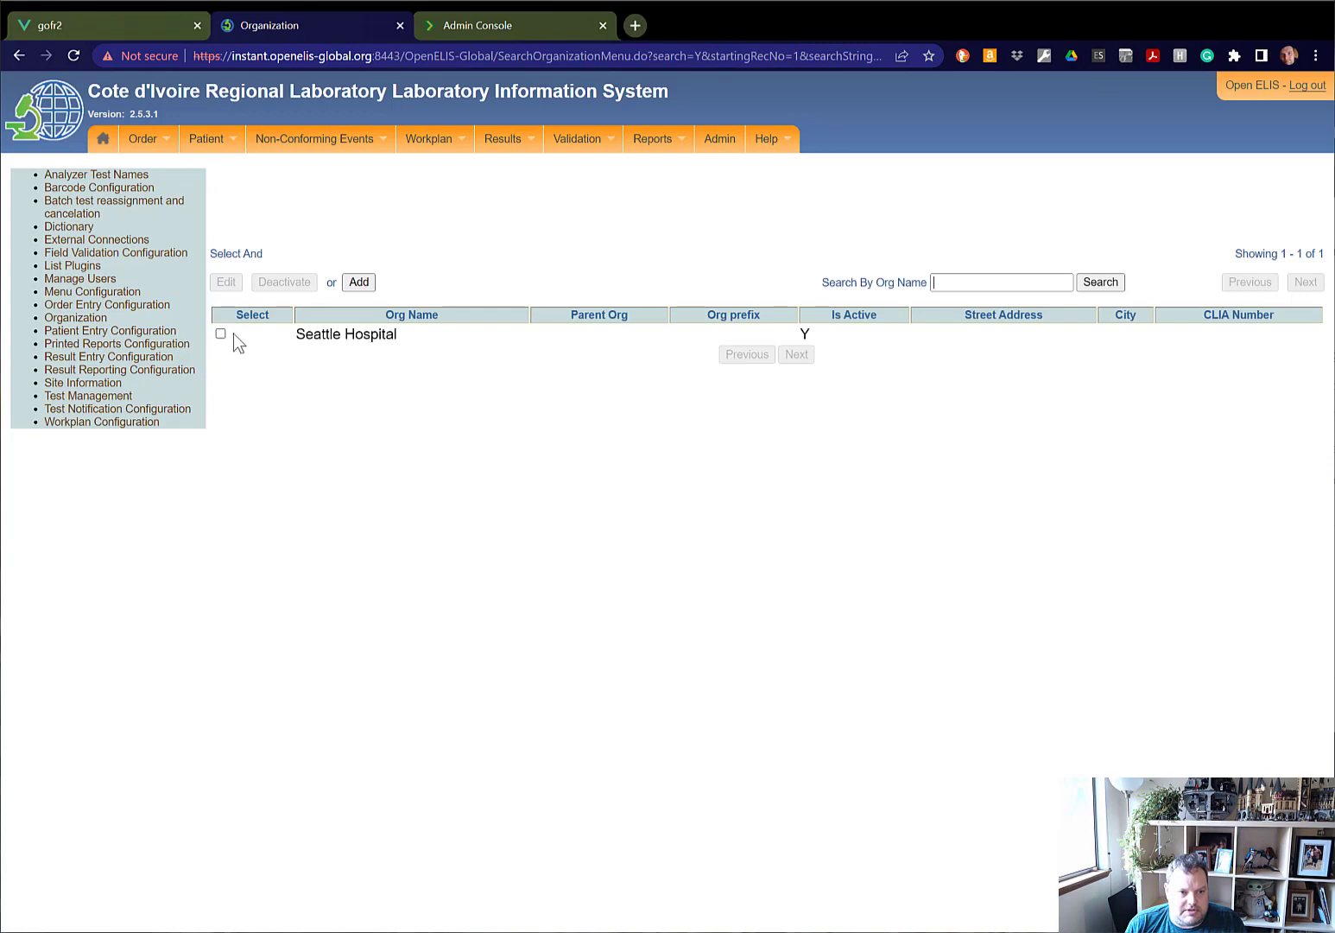
left_click(220, 333)
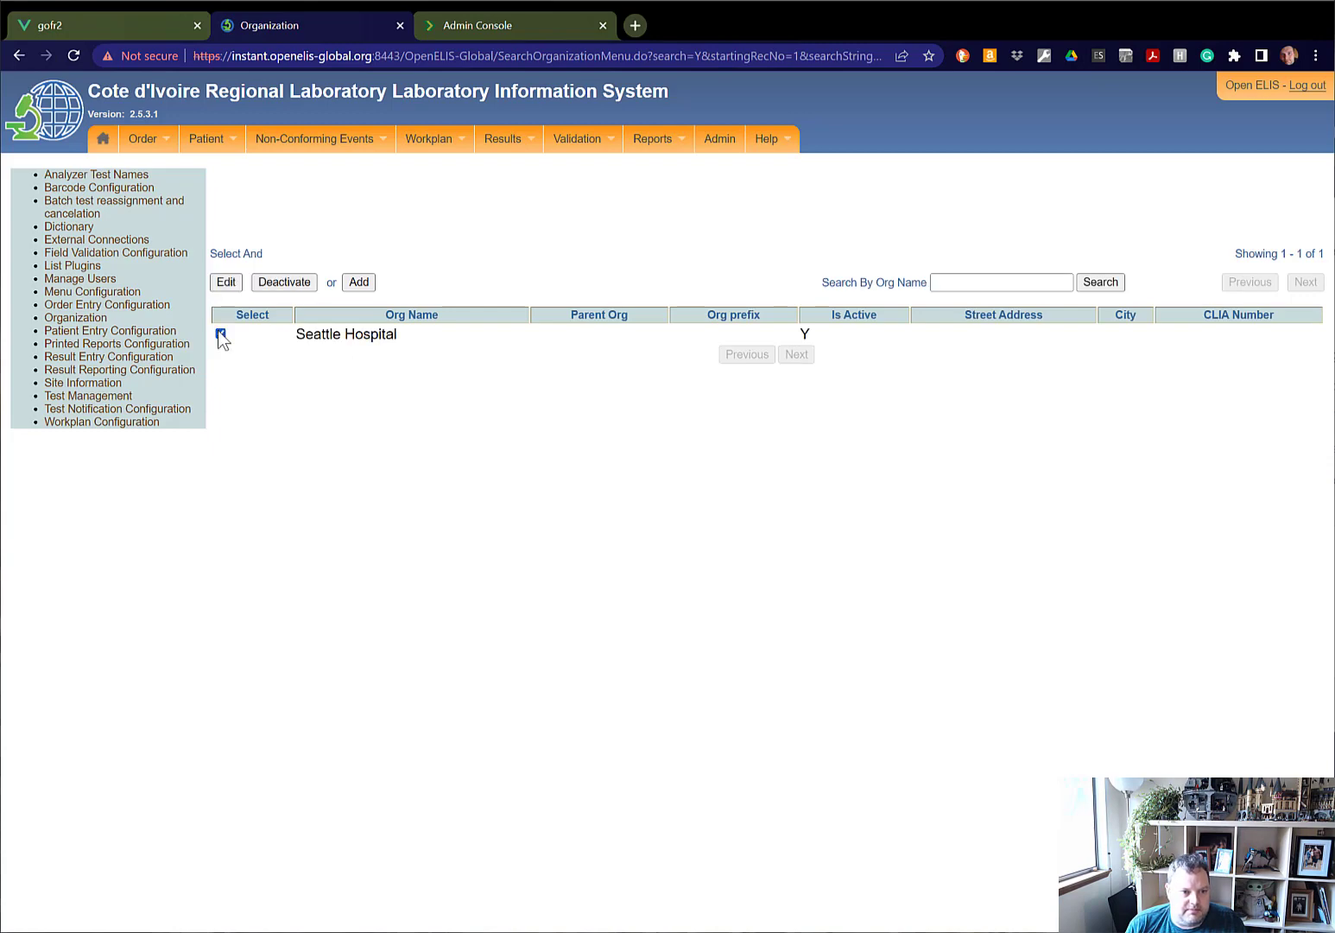
left_click(224, 283)
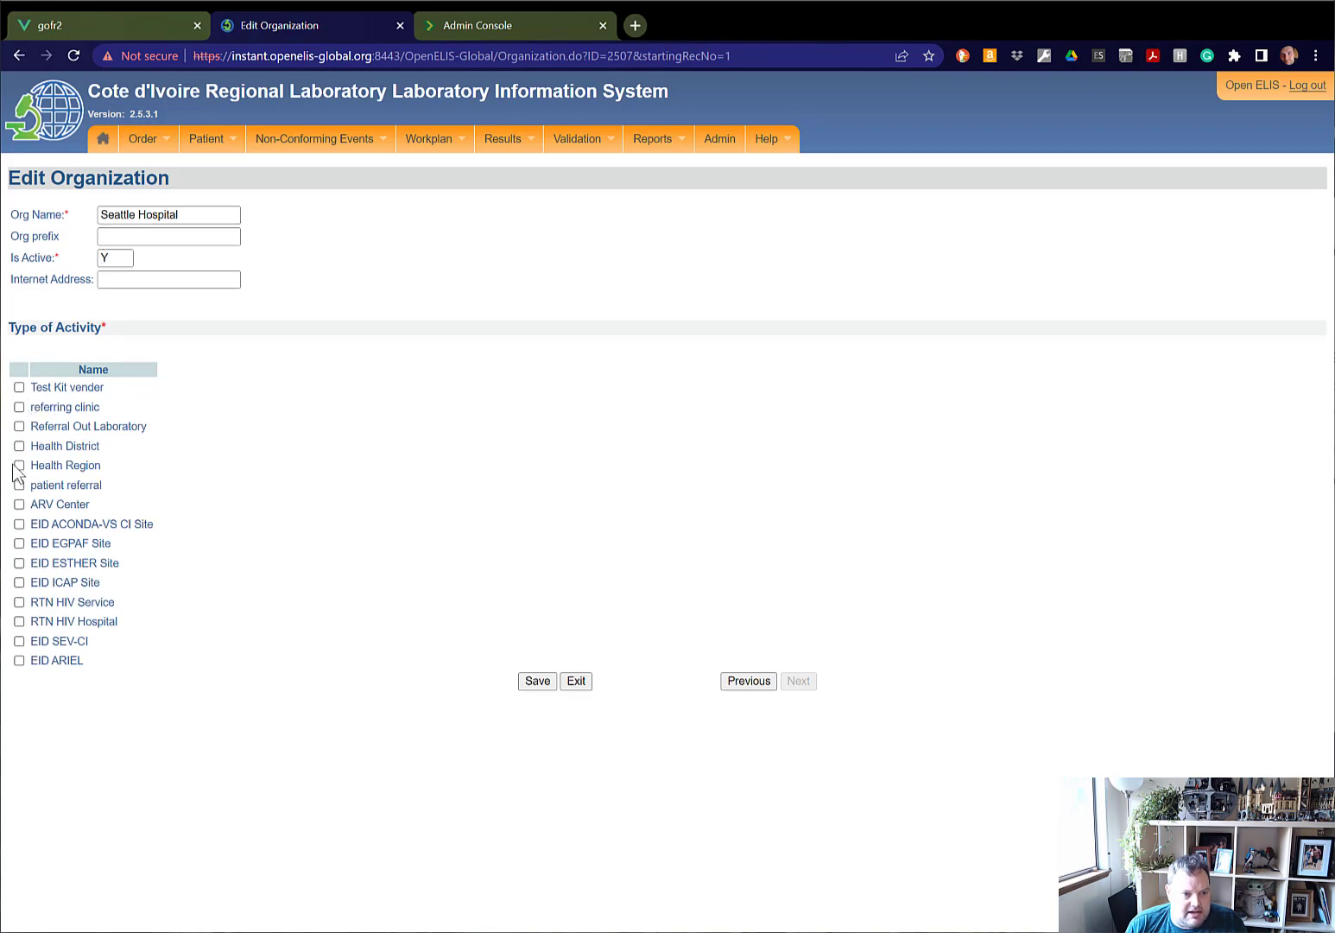
left_click(19, 406)
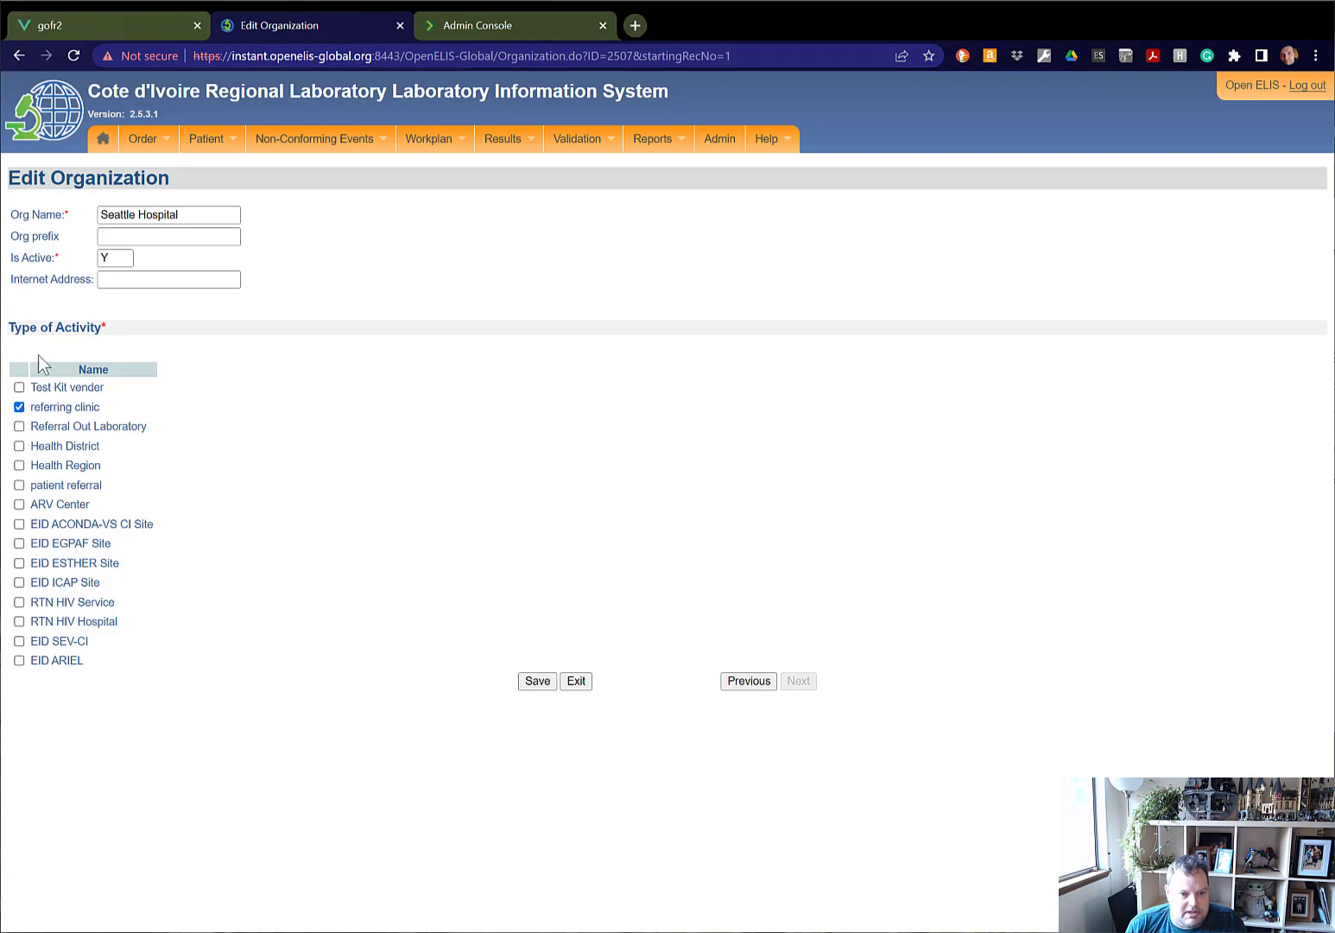
left_click(537, 682)
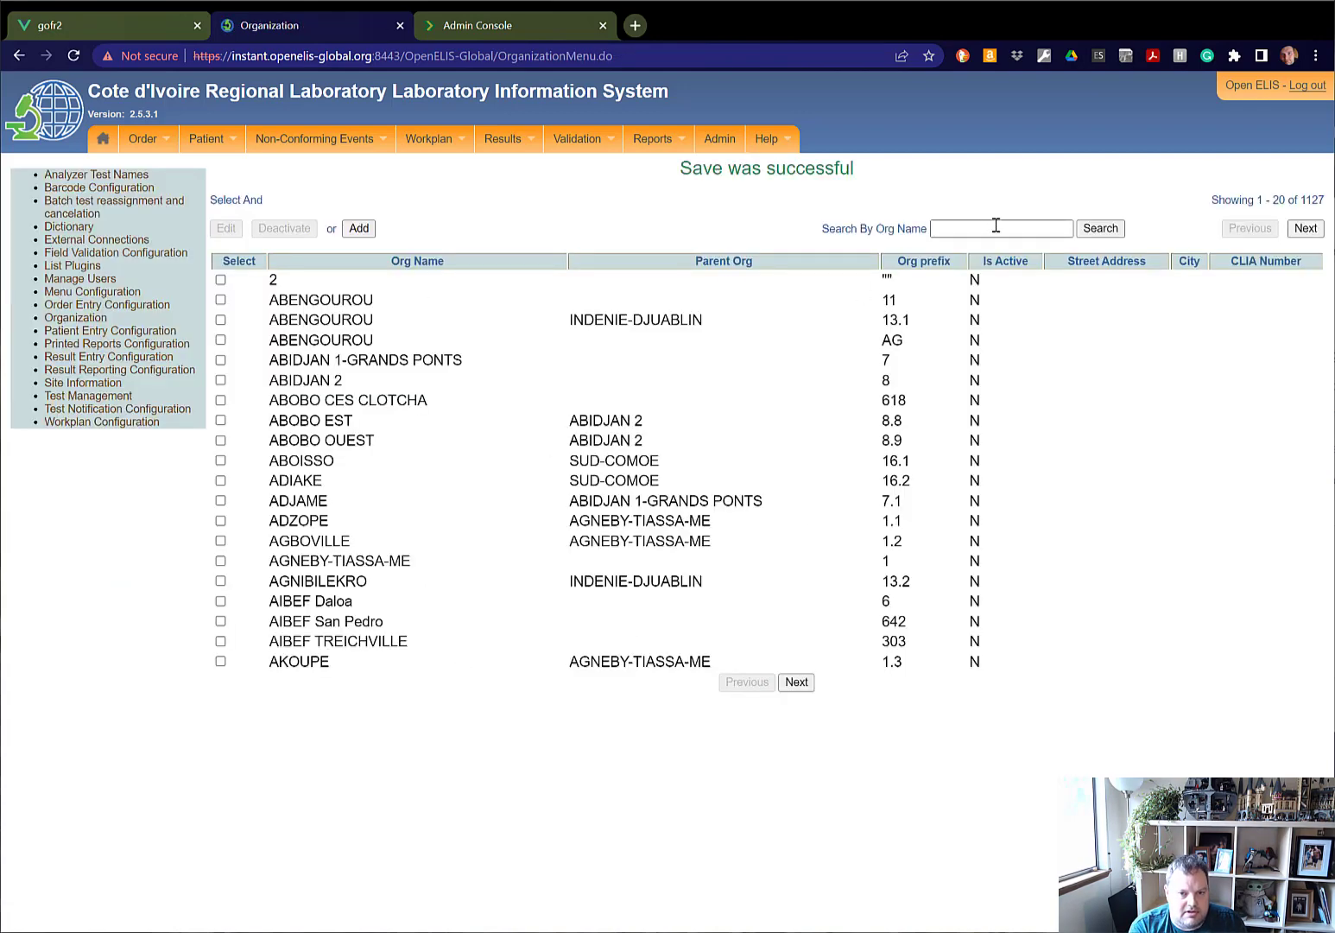
Find Central Health Lab by searching organizations for "central", set its type of activity to Referral Out Laboratory, and save it.
type("central")
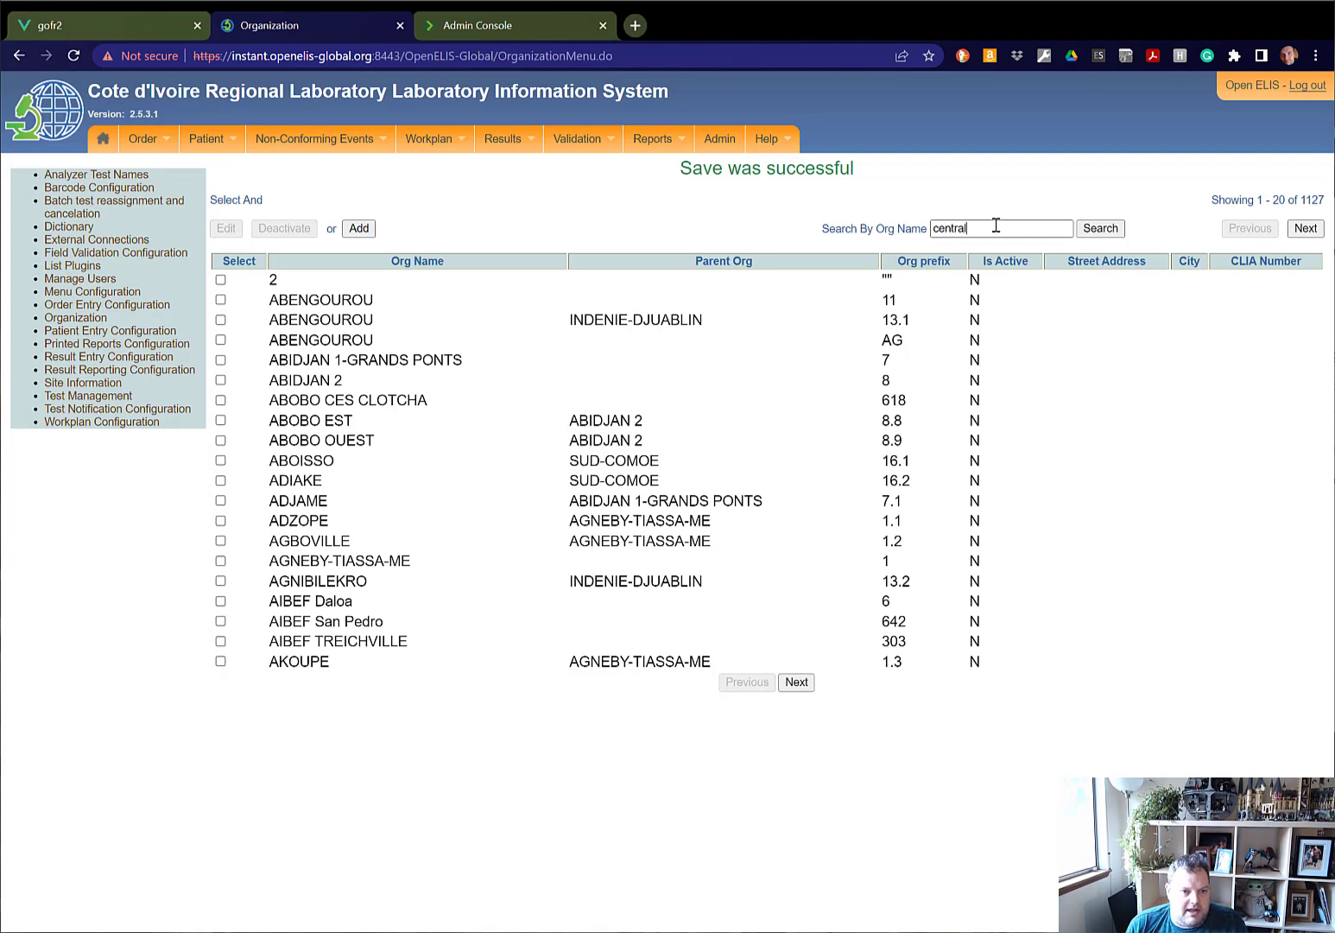
key("Return")
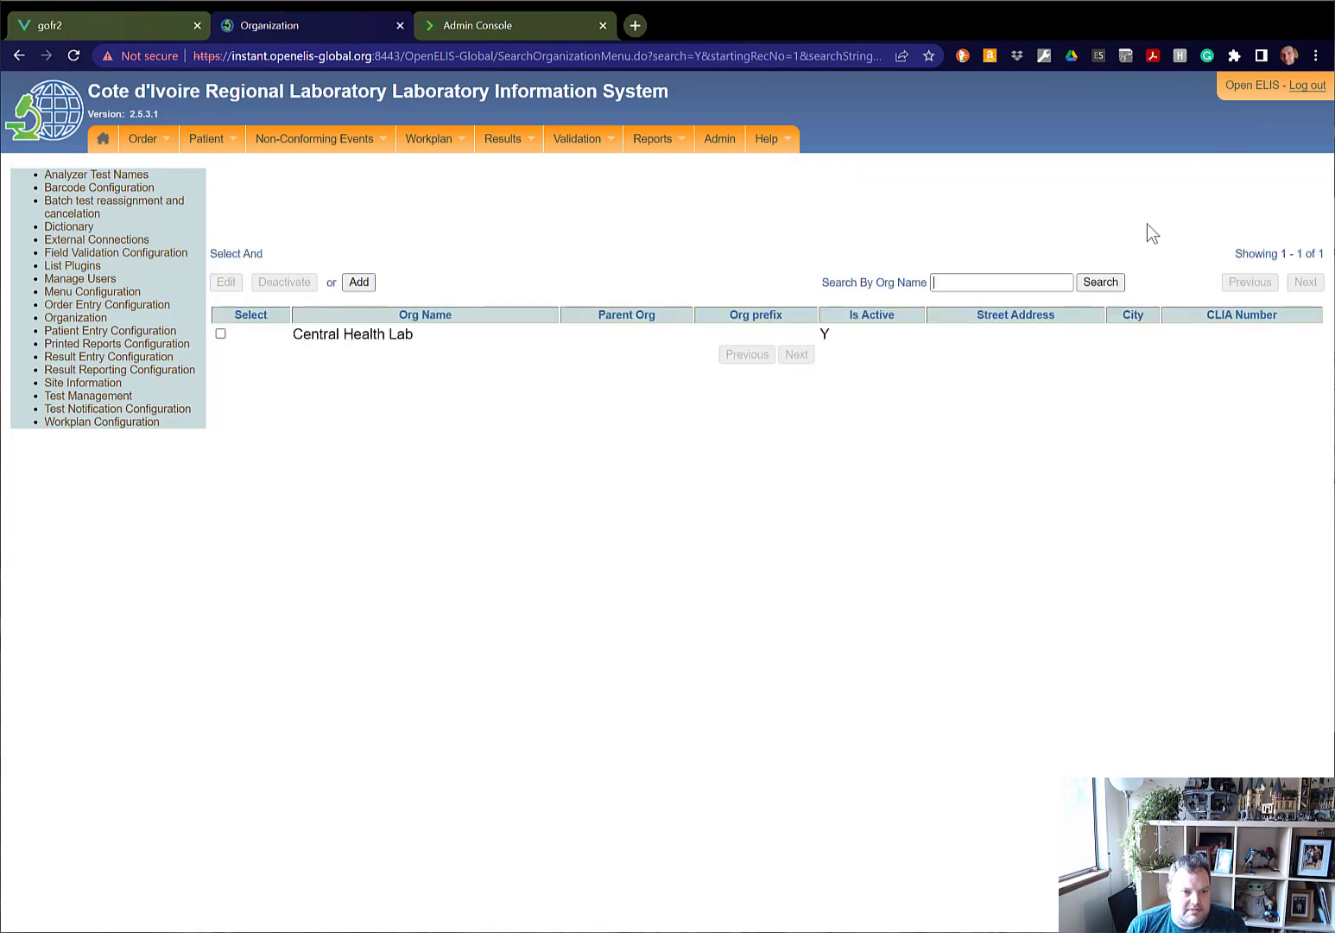
left_click(220, 334)
left_click(225, 284)
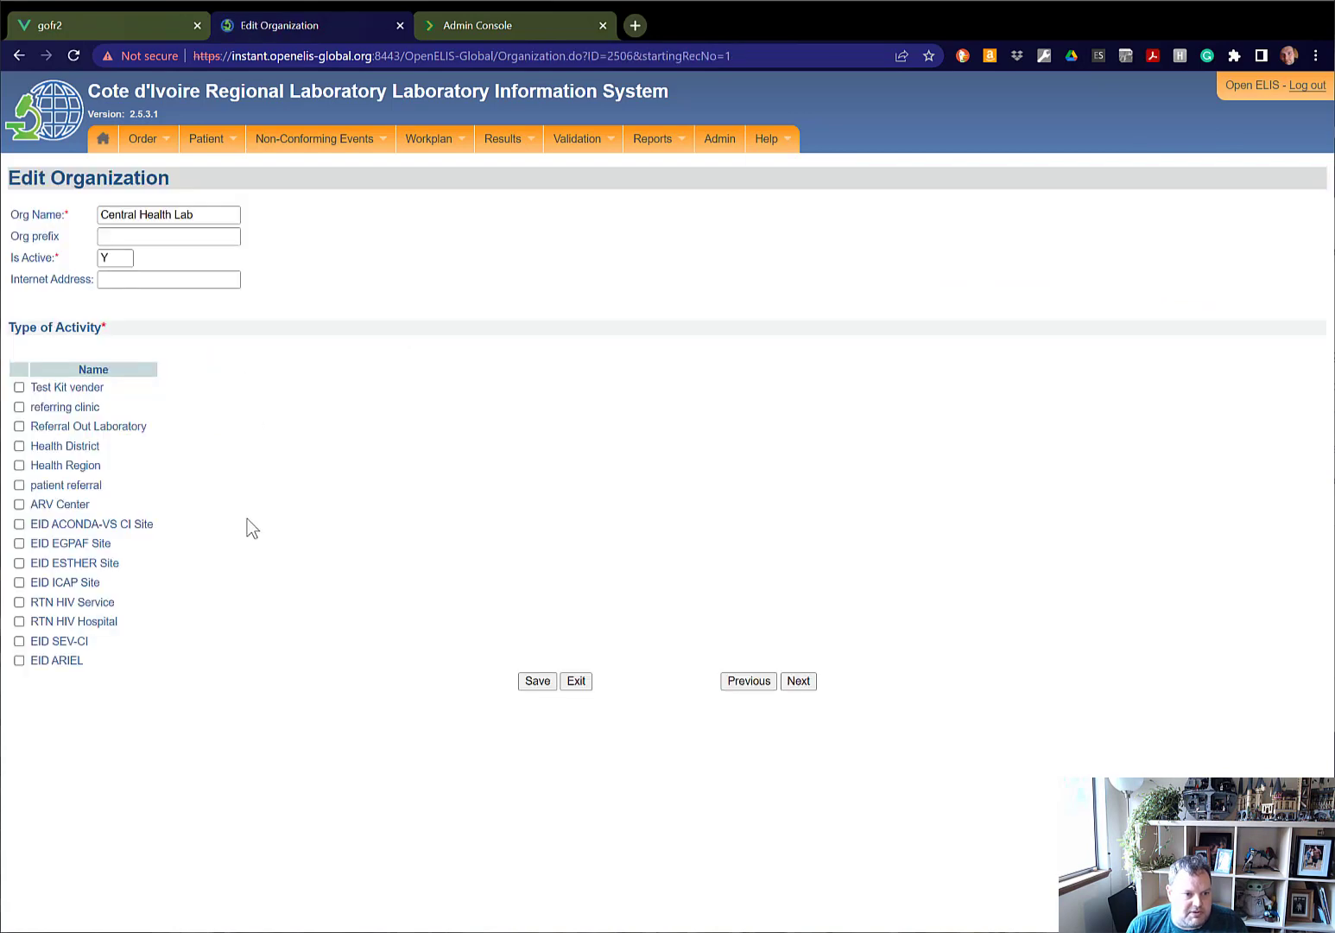
left_click(19, 425)
left_click(540, 685)
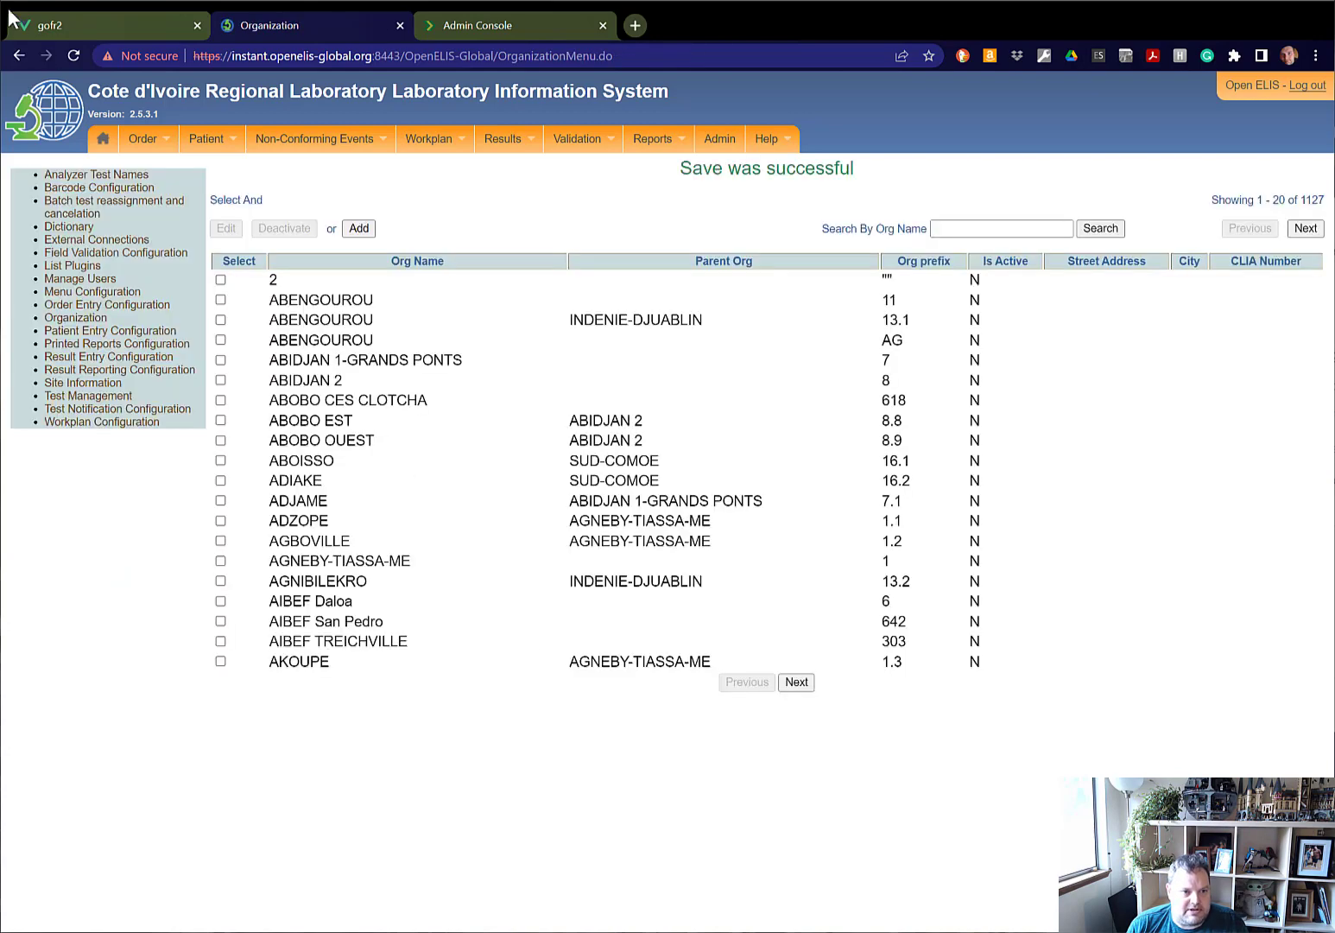
Start a new test request with a generated lab number and select Seattle Hospital as the site name.
mouse_move(149, 140)
left_click(156, 177)
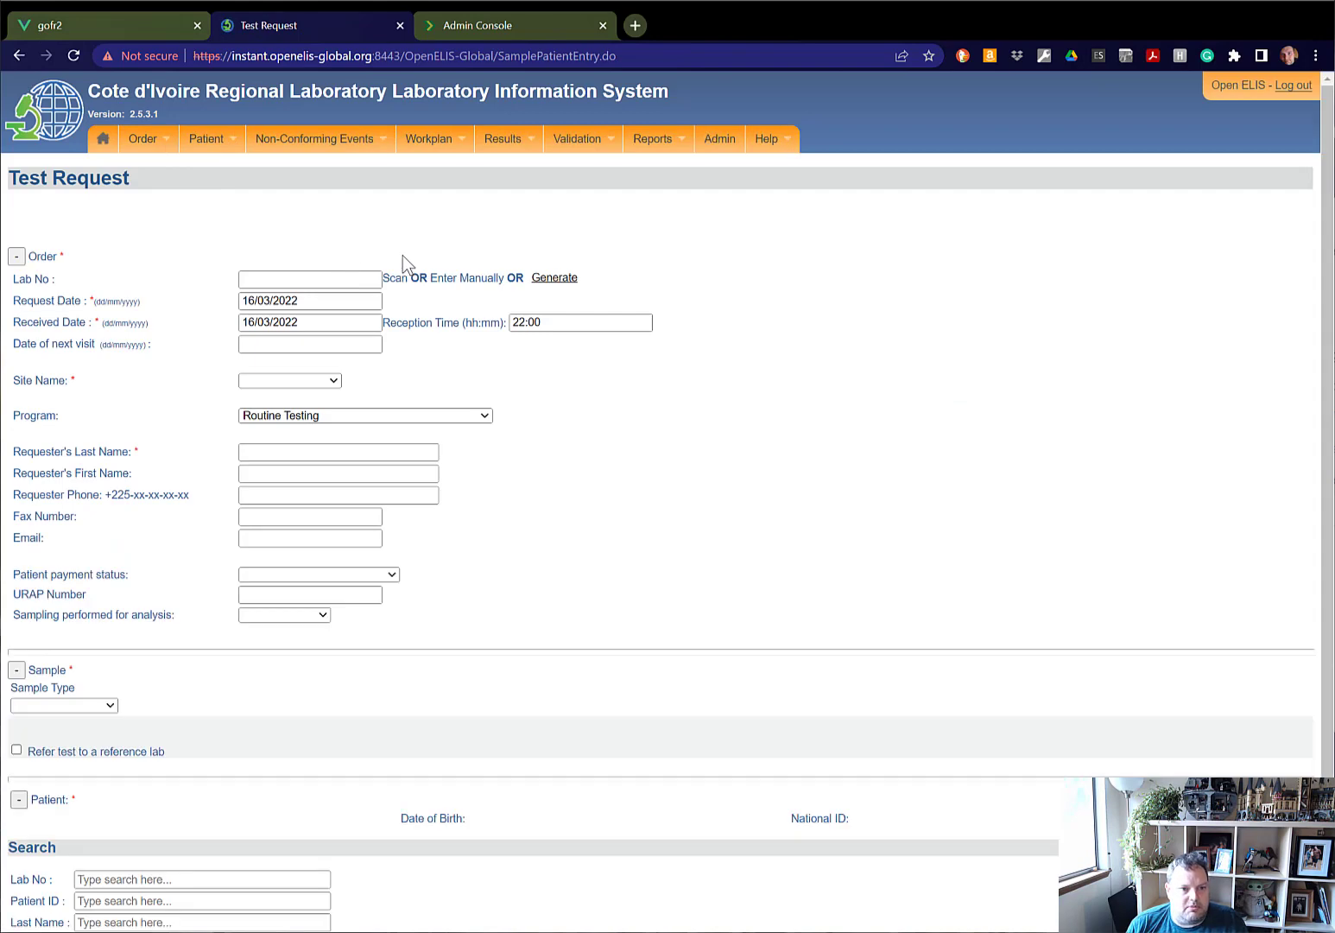
left_click(553, 278)
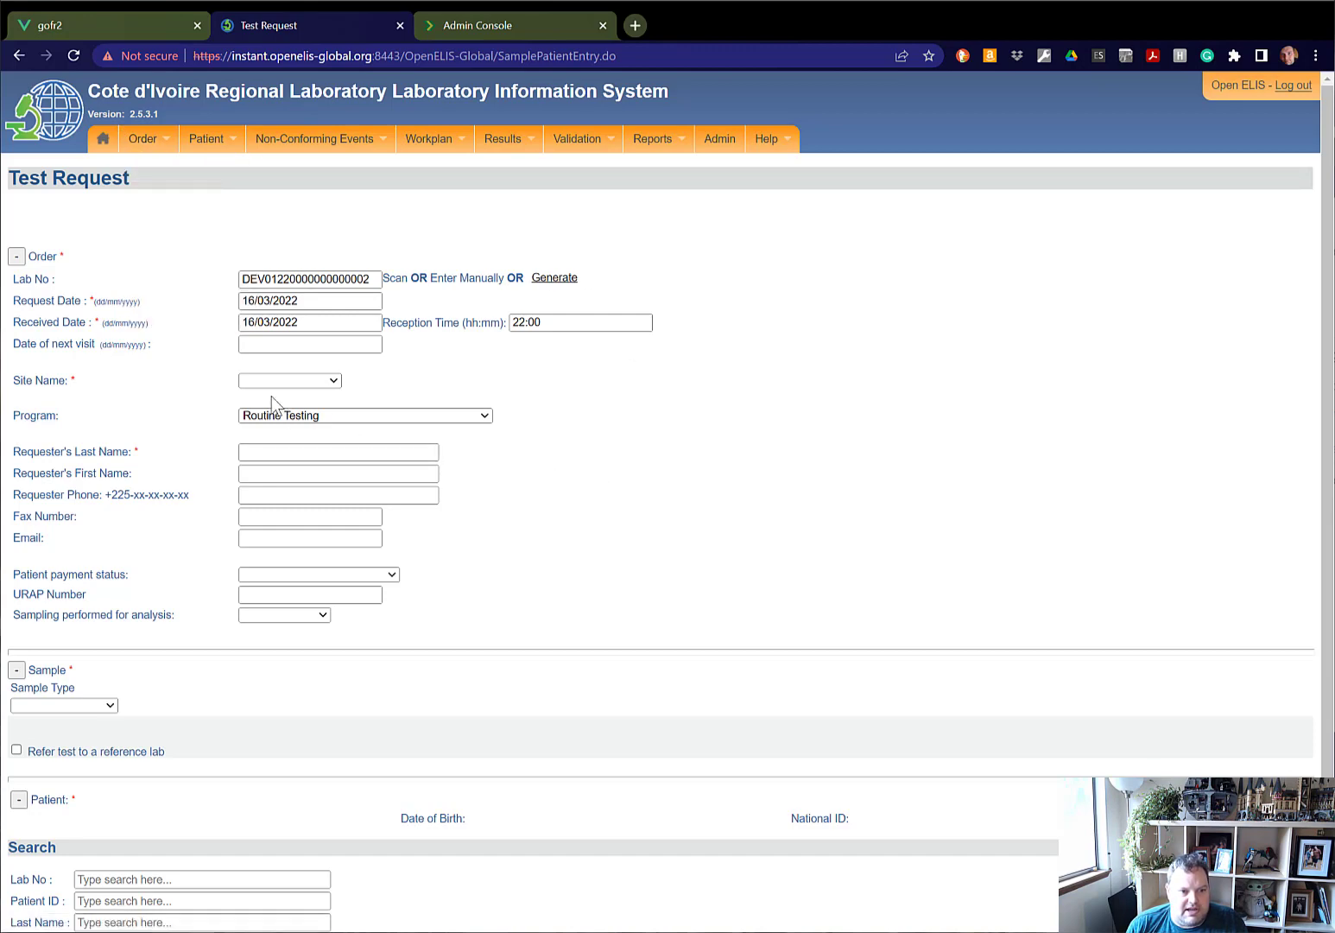
left_click(299, 380)
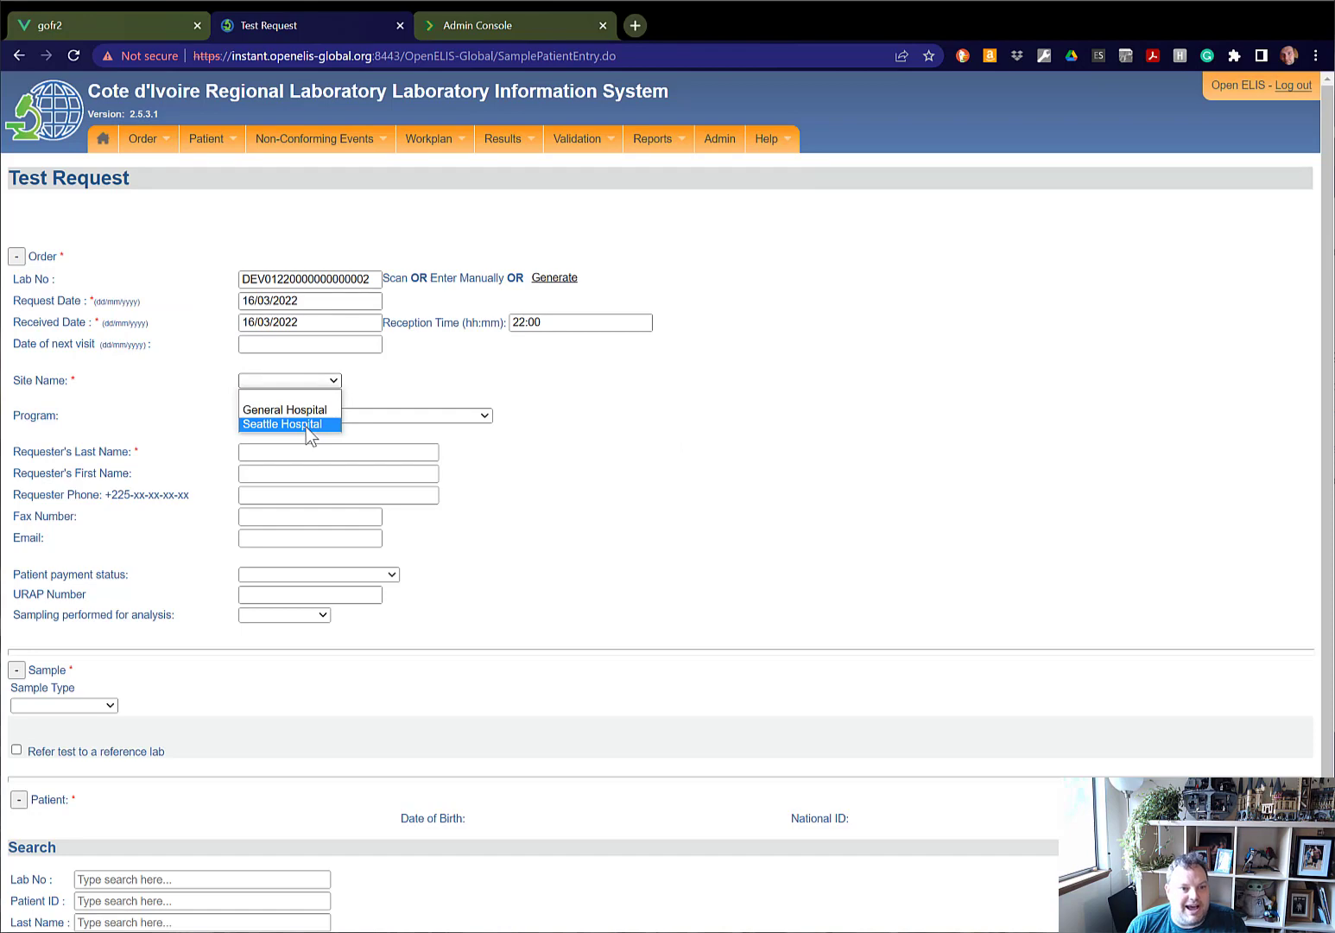
left_click(305, 425)
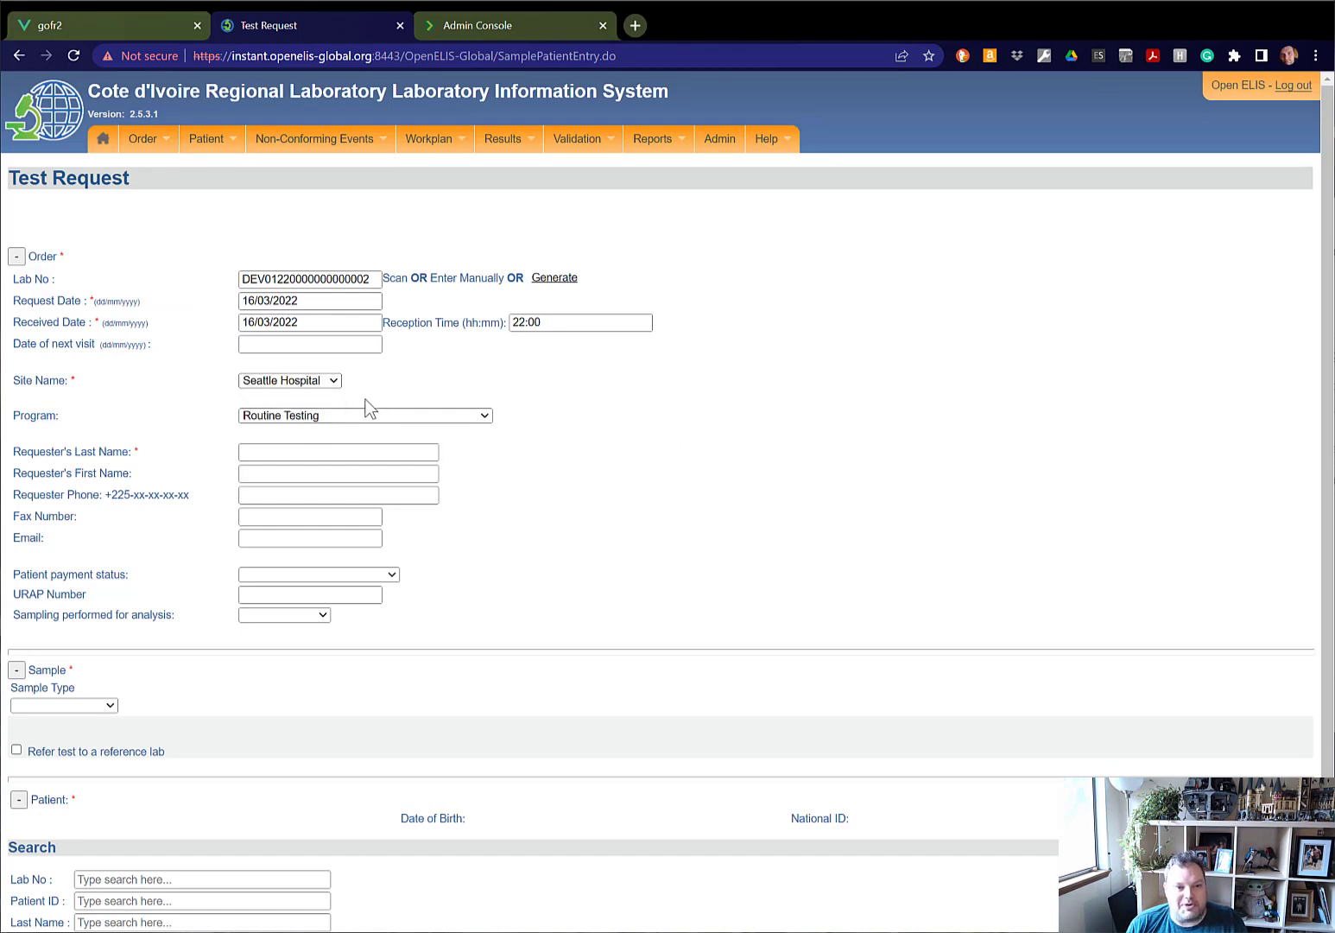
left_click(315, 383)
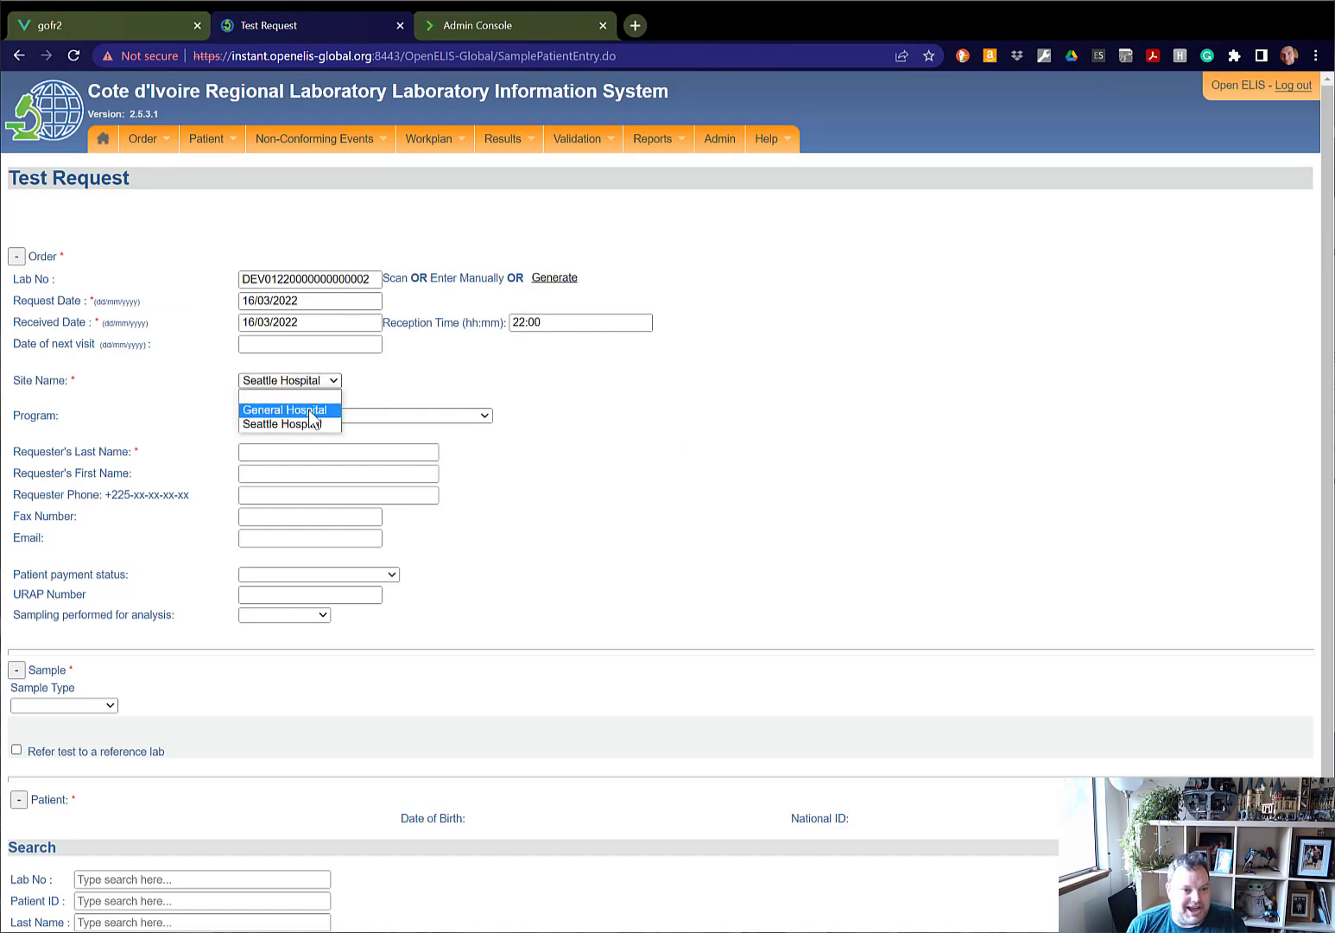
left_click(418, 392)
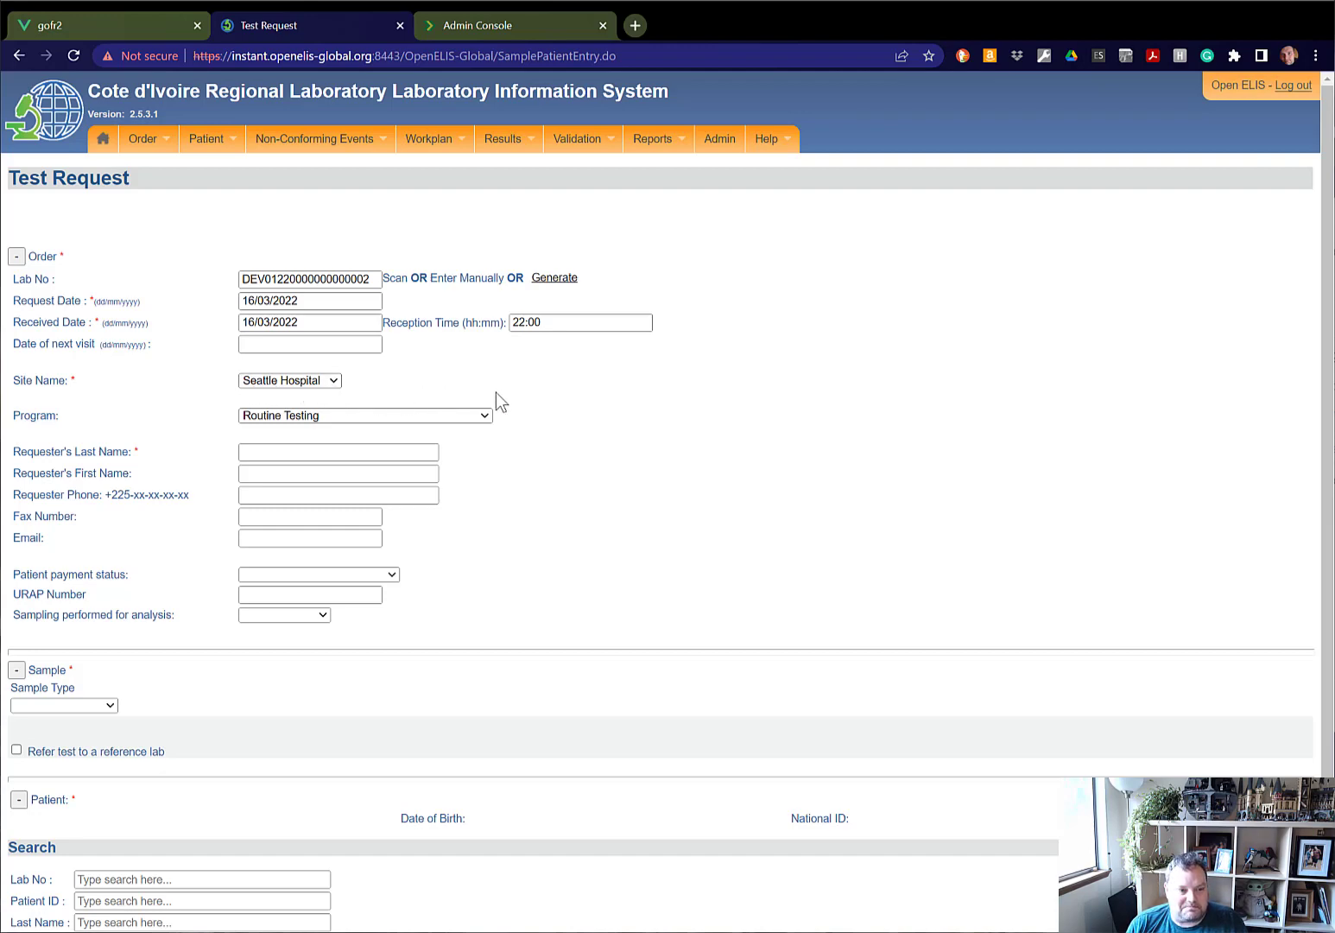
Add a Fluid sample to the test request and assign it the COVID-19 PCR test.
scroll(501, 398, "down", 2)
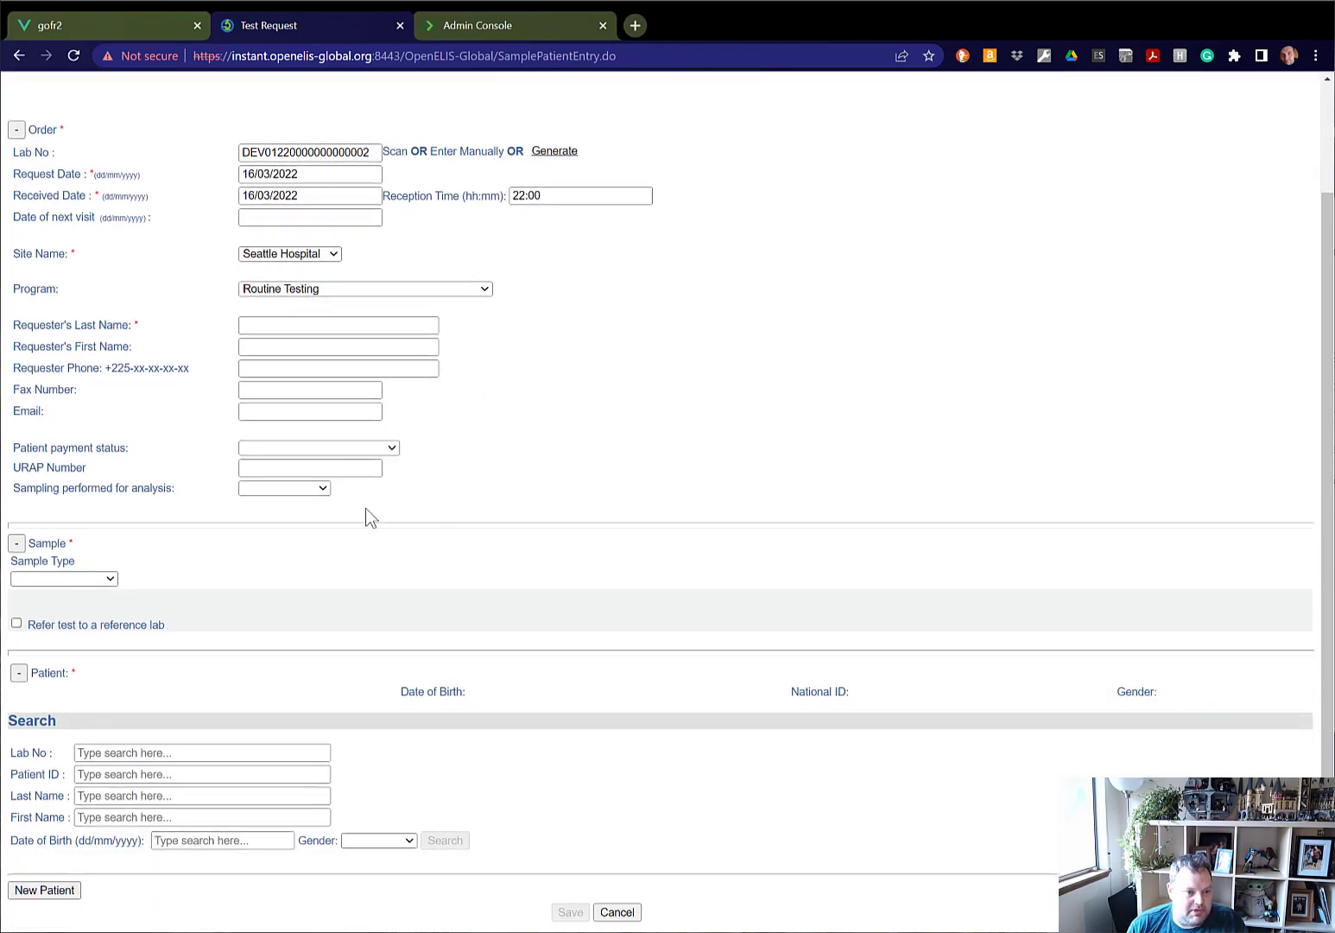
left_click(83, 578)
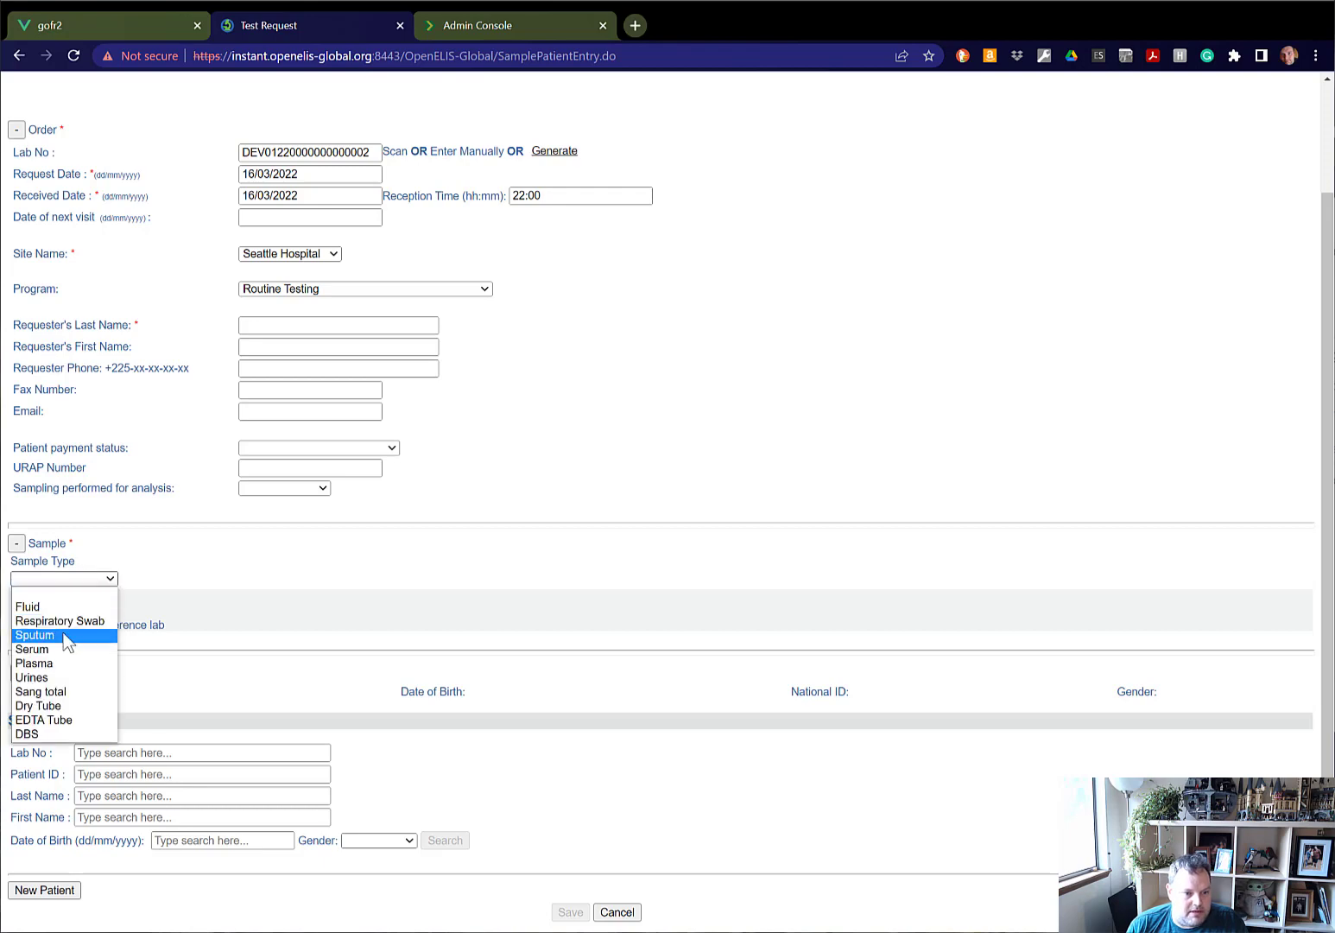
left_click(52, 607)
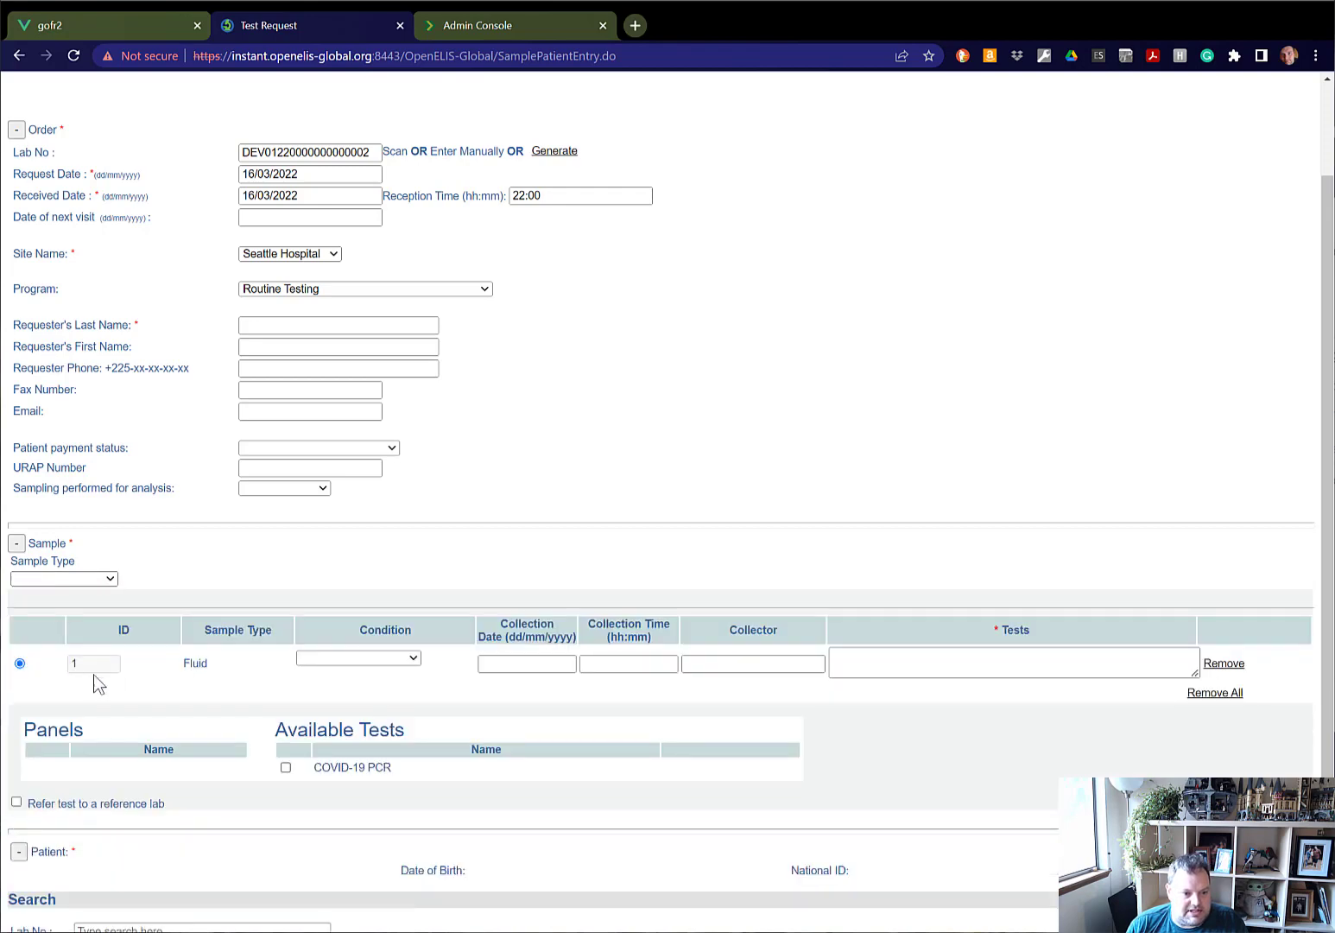
left_click(286, 768)
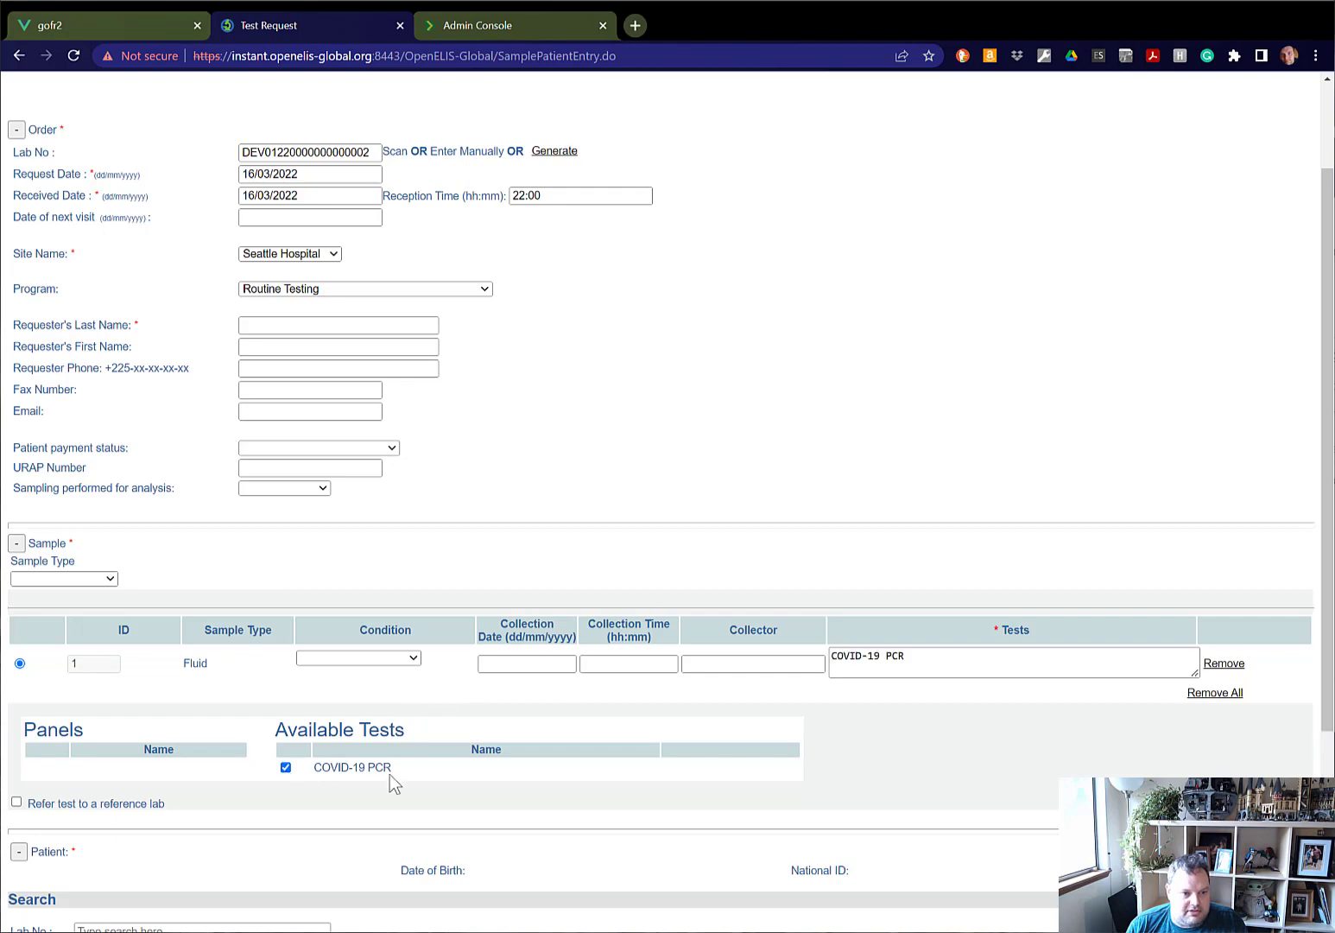
Refer the COVID-19 PCR test to a reference lab with Central Health Lab as the institute, and review the request form.
scroll(387, 780, "down", 3)
left_click(16, 518)
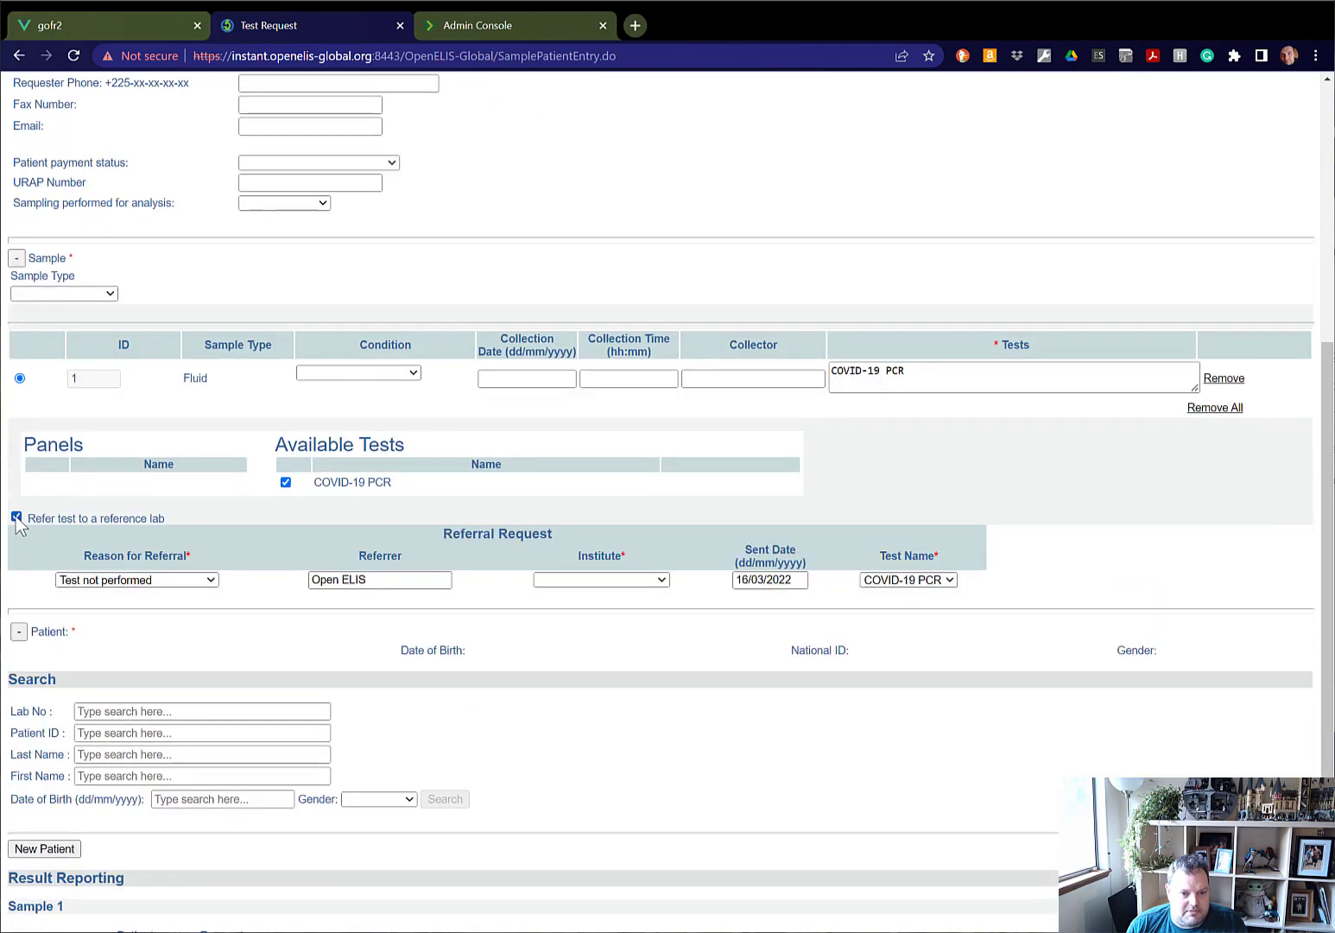
left_click(619, 581)
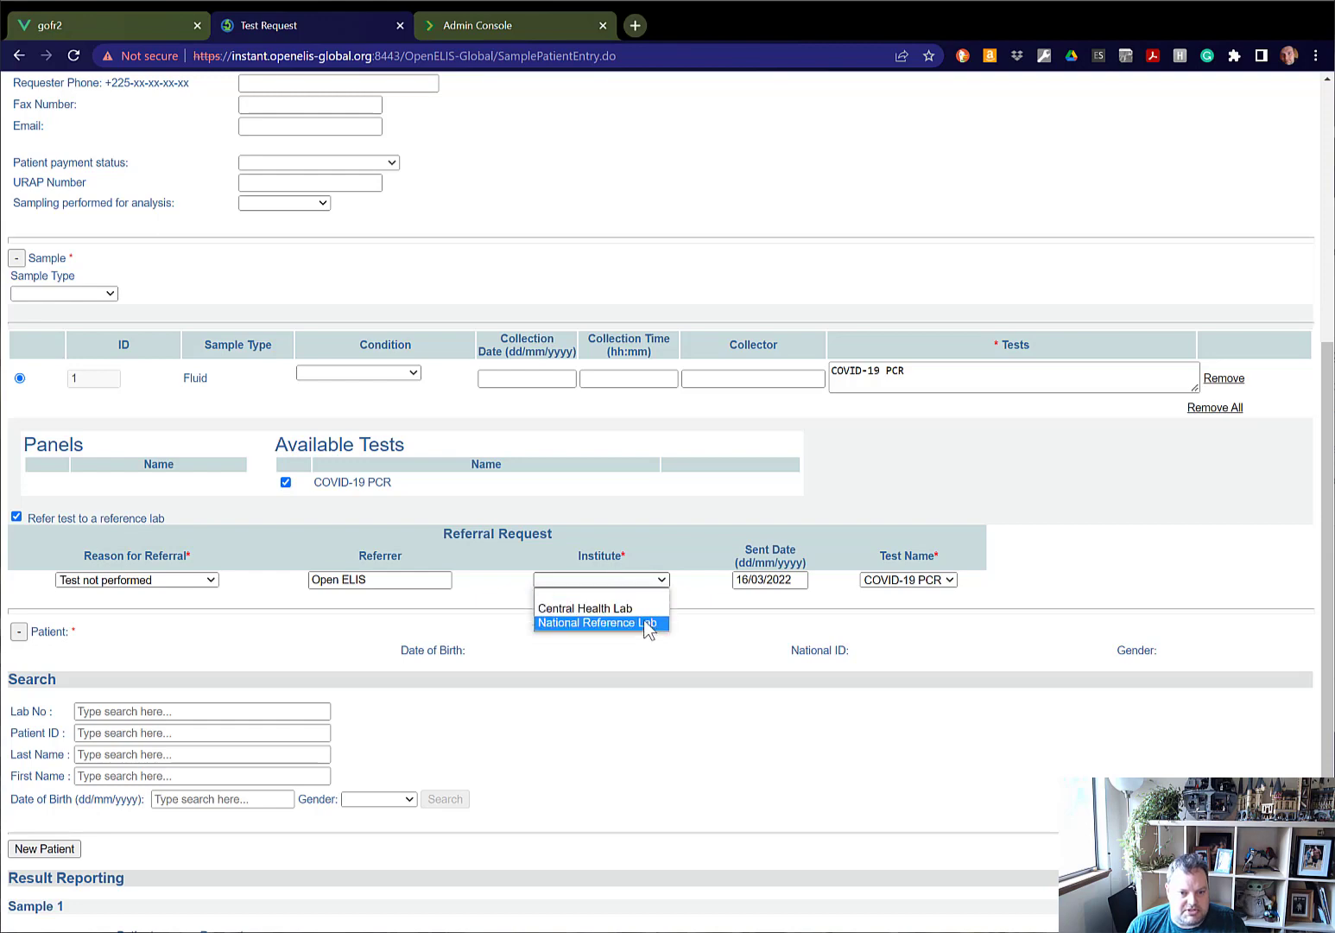
left_click(639, 613)
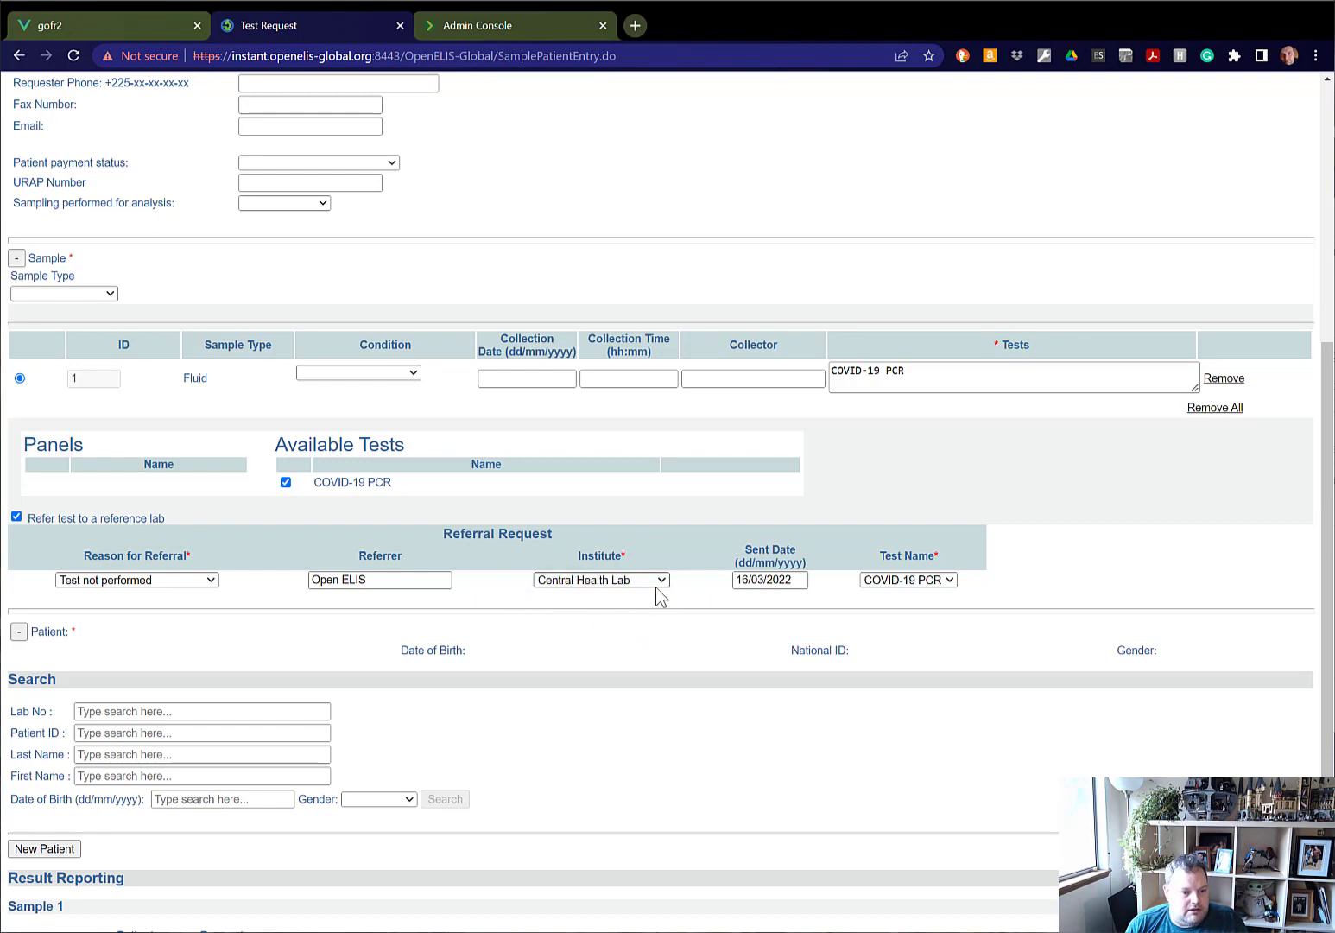
scroll(636, 628, "down", 1)
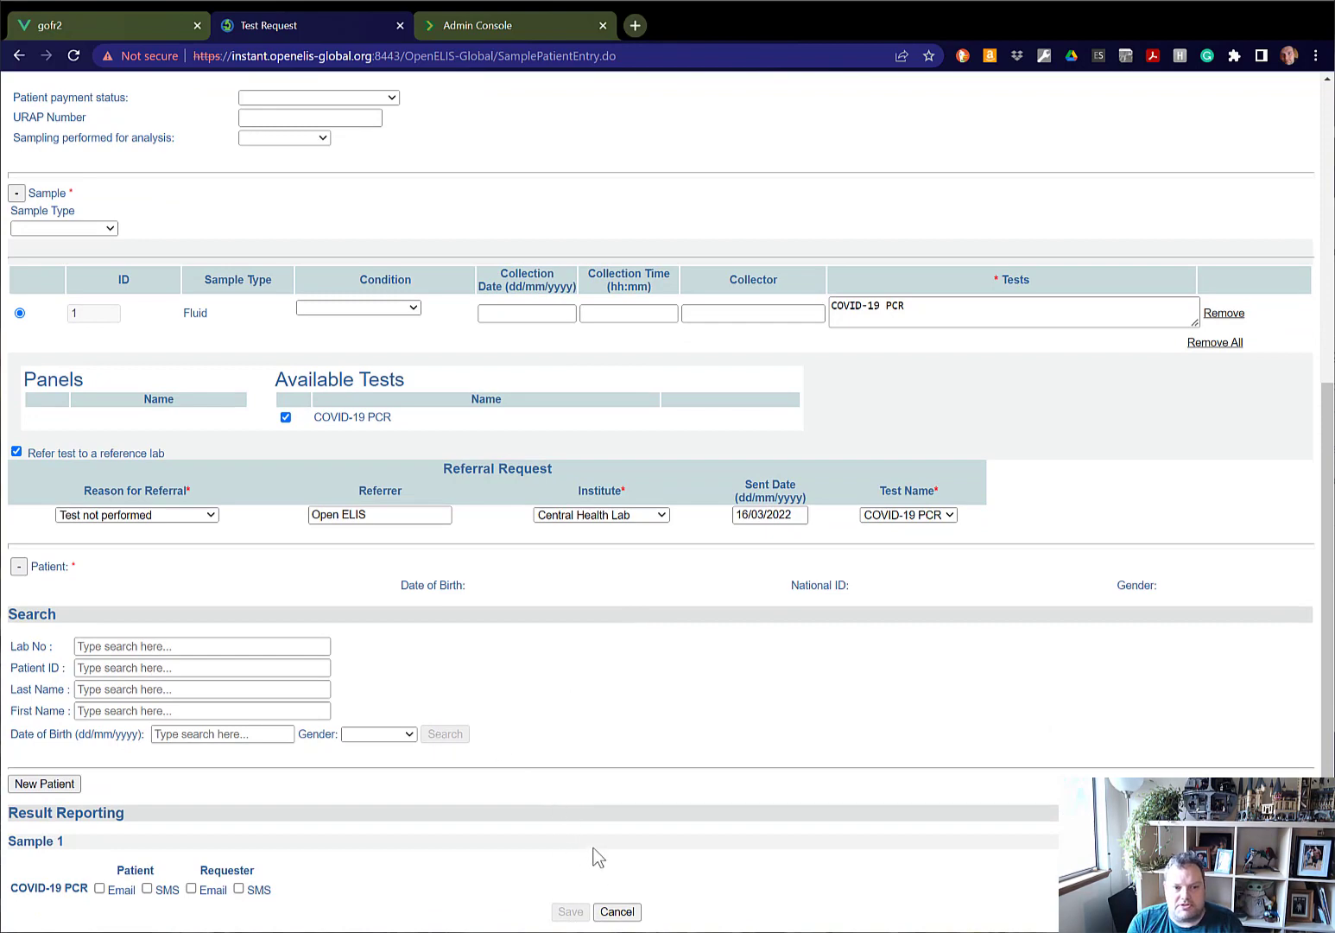
scroll(596, 855, "up", 6)
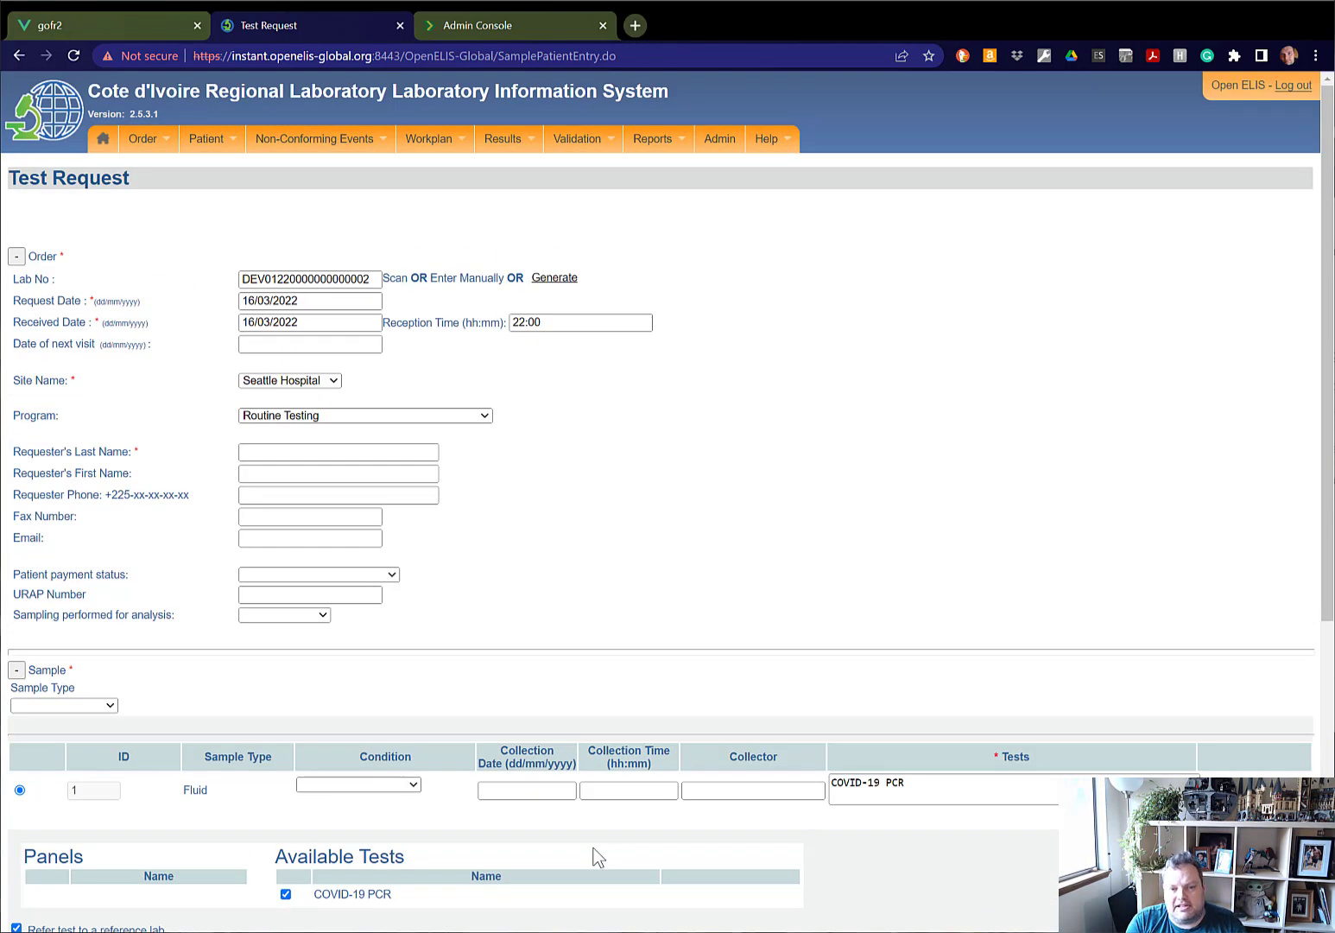